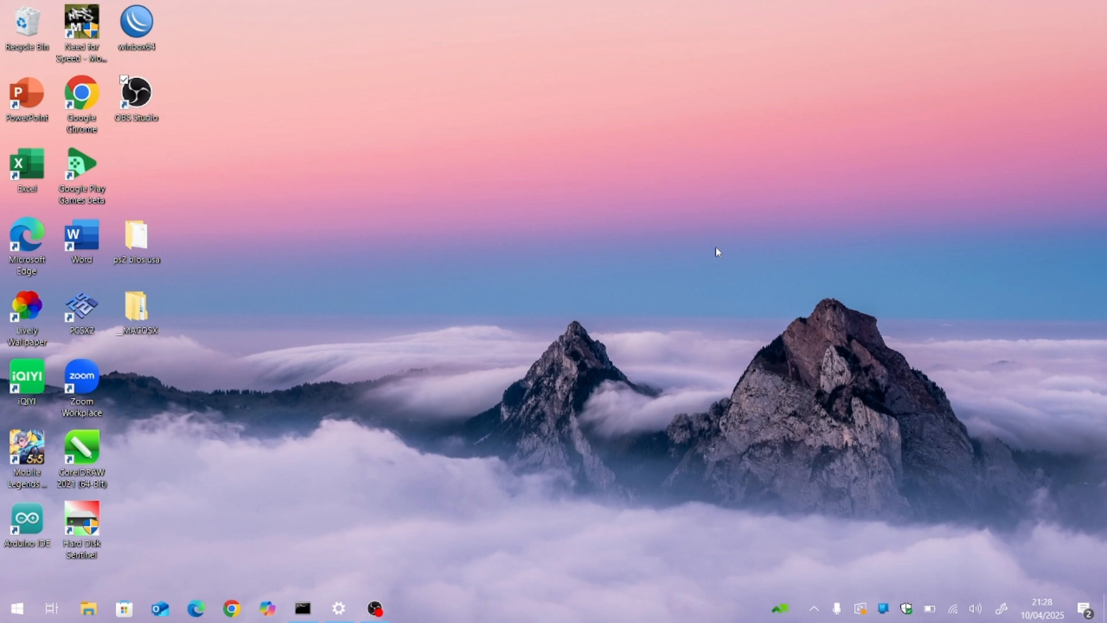
Step: Launch WinBox, connect to the discovered MikroTik RB931-2nD router as admin, and maximize the session window
double_click(137, 23)
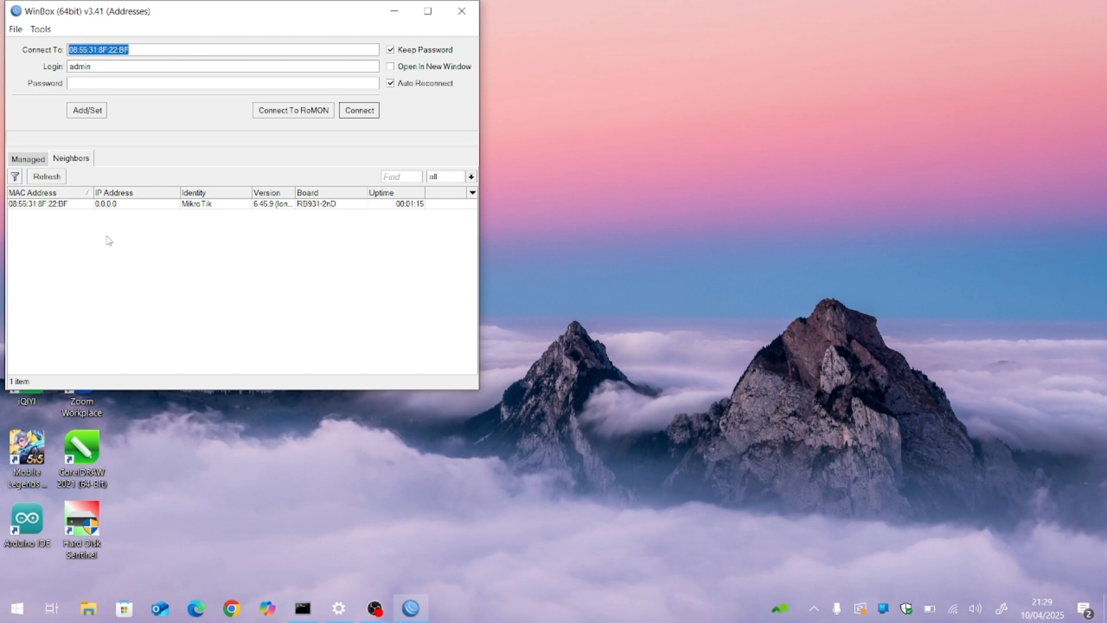
left_click(58, 205)
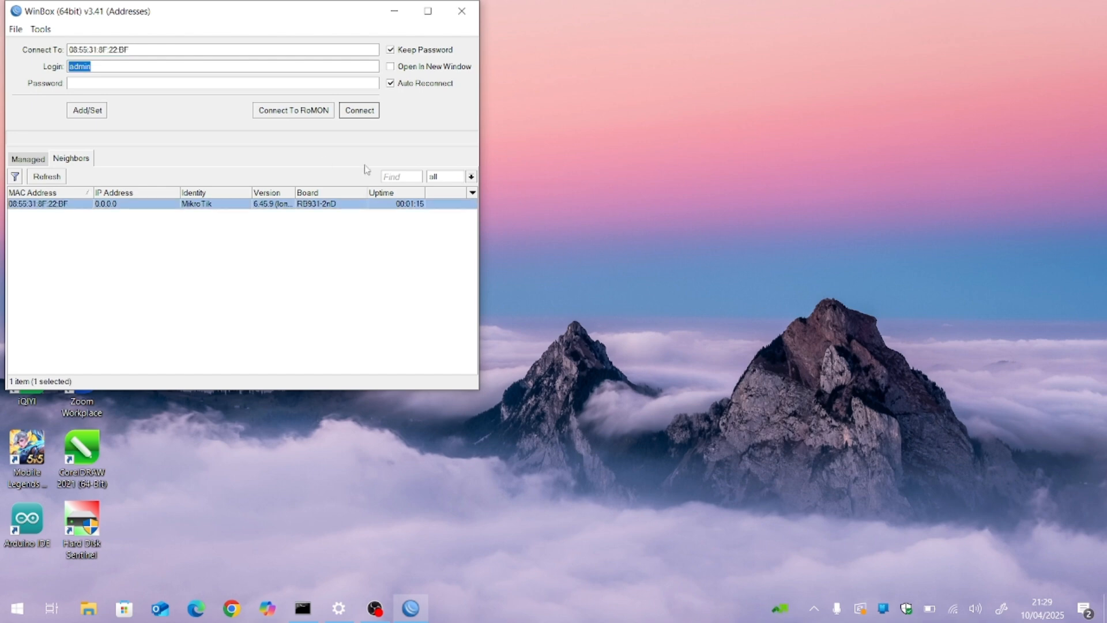
left_click(359, 113)
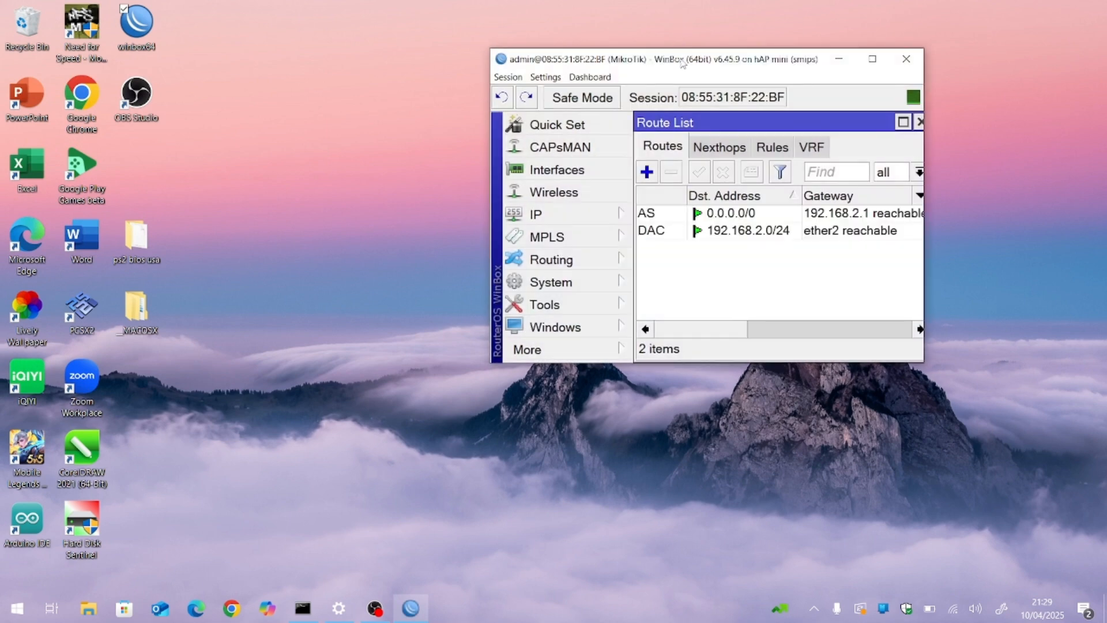
left_click_drag(680, 58, 684, 6)
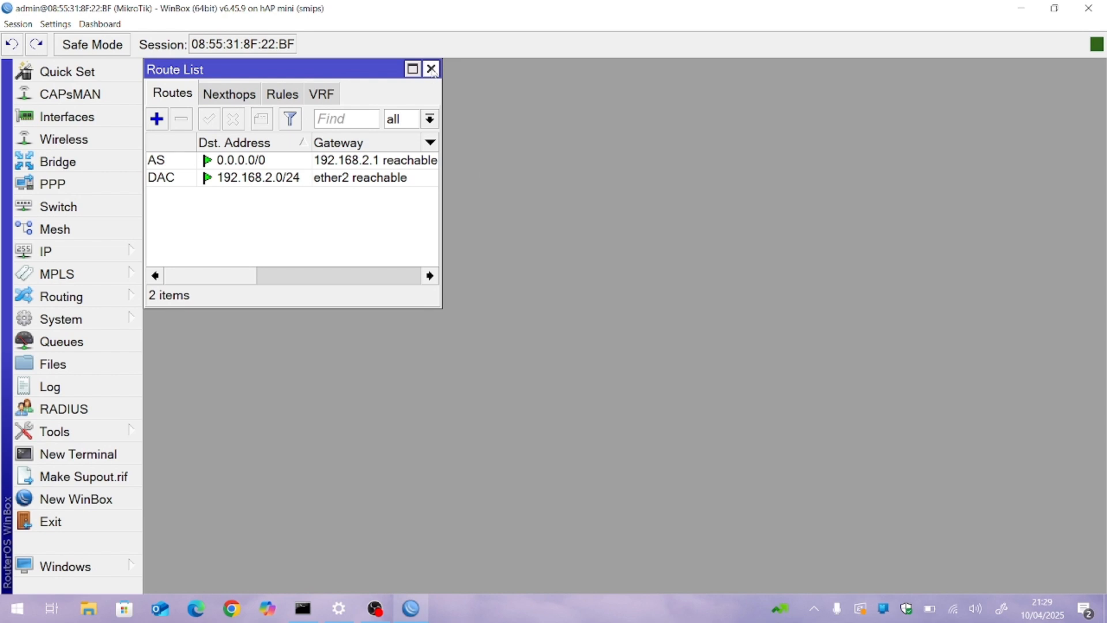
Step: Review the router's existing Route List and Address List, and close both windows
left_click_drag(359, 73, 533, 111)
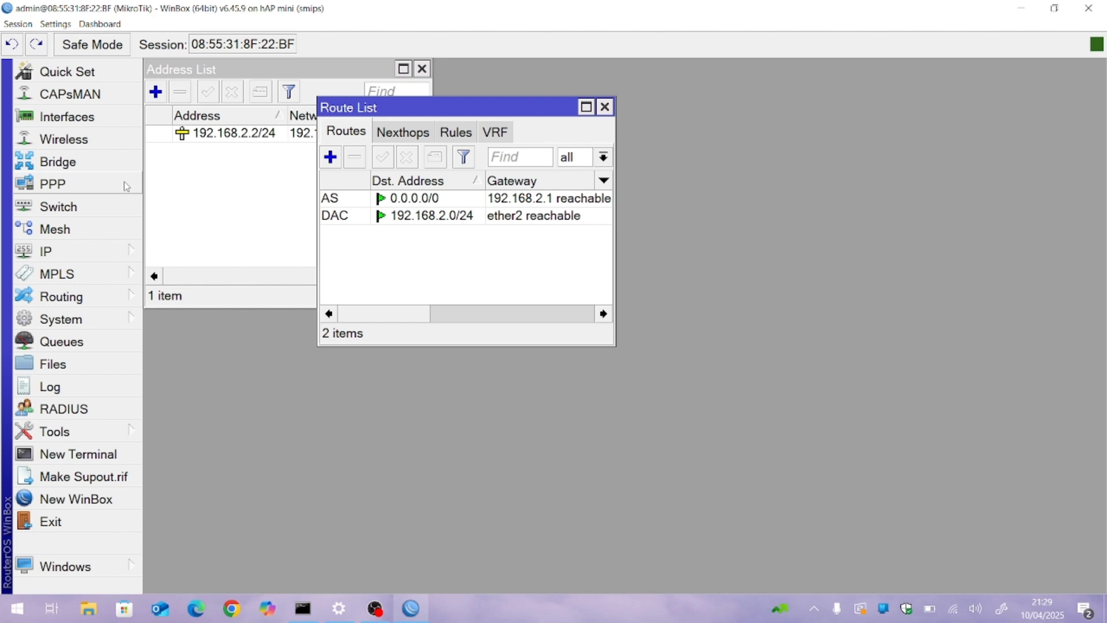
left_click(102, 261)
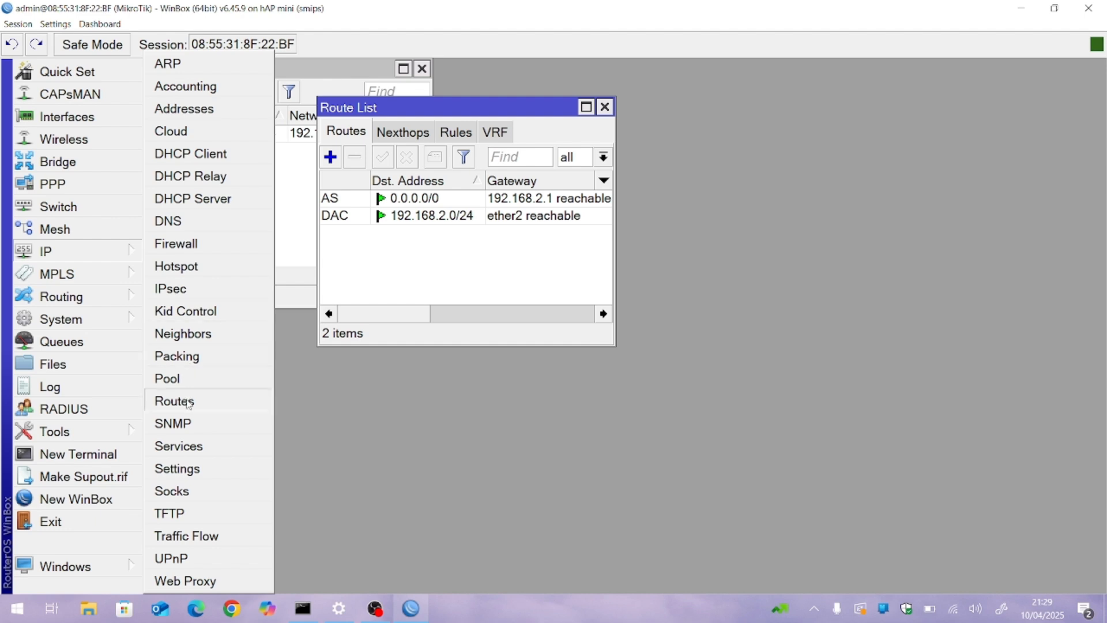
left_click(653, 122)
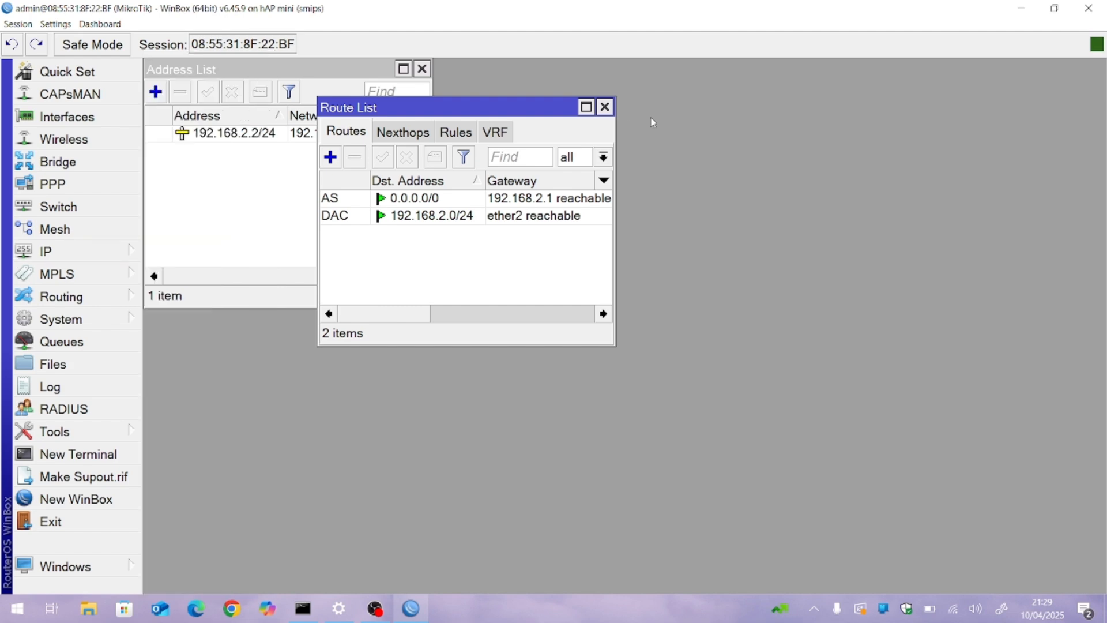
left_click(604, 107)
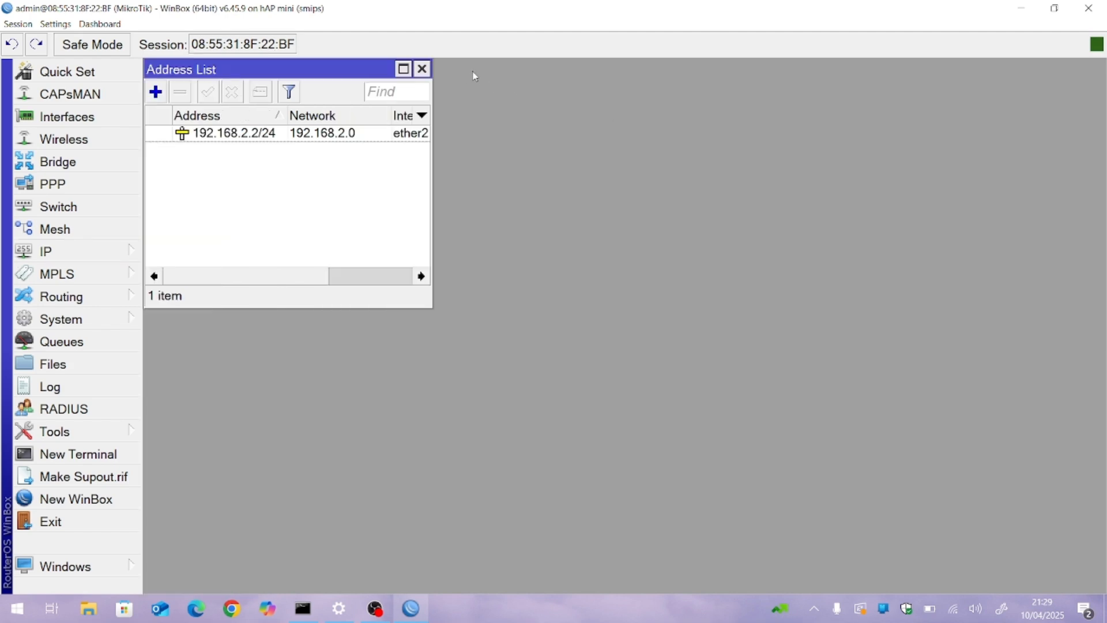
left_click(422, 69)
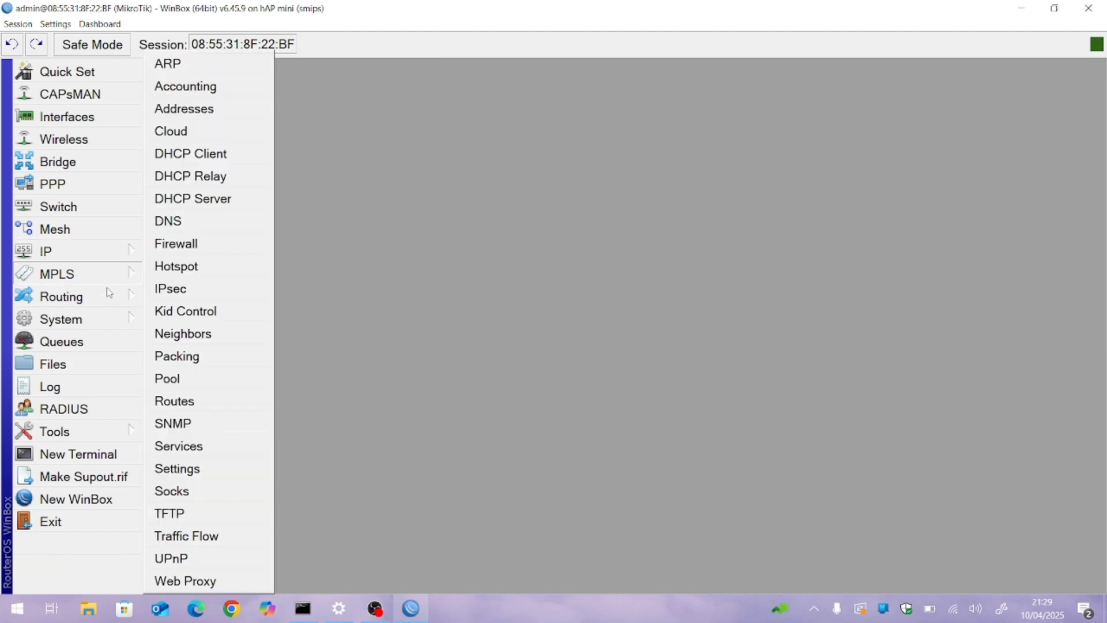
Step: Reset the router's configuration with Keep User Configuration and No Default Configuration enabled, and confirm the reboot
mouse_move(107, 319)
left_click(205, 378)
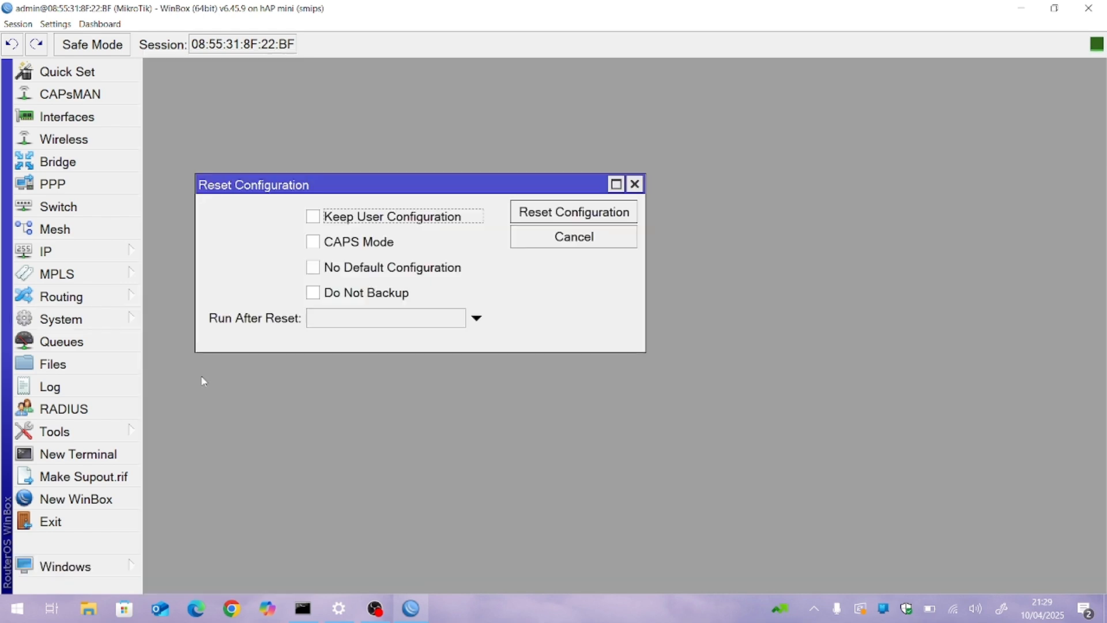
left_click(430, 219)
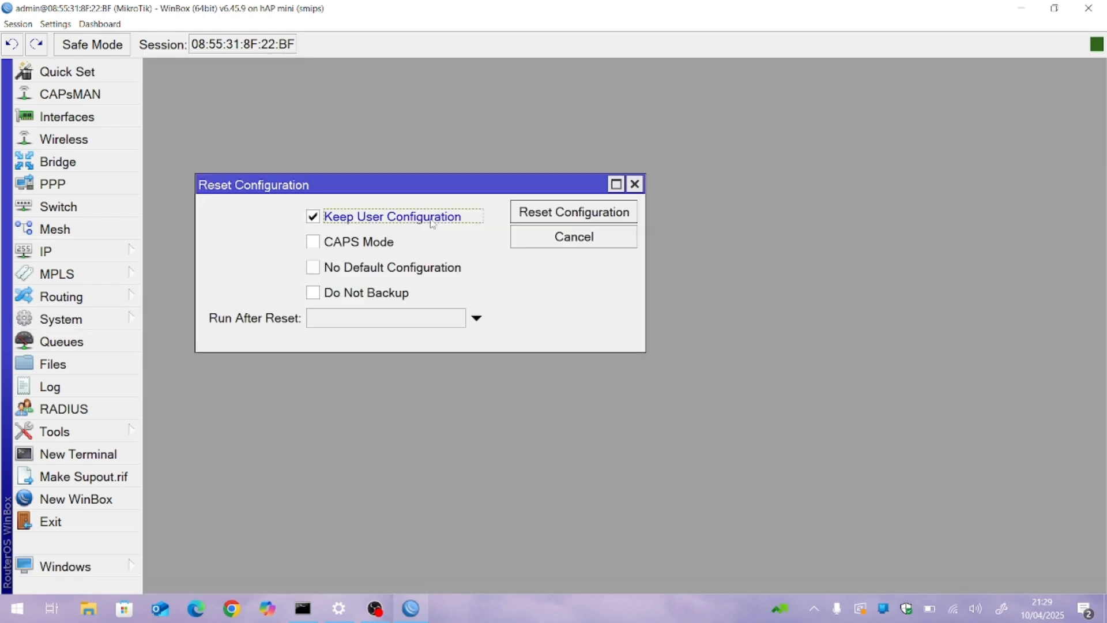
left_click(414, 268)
left_click(547, 213)
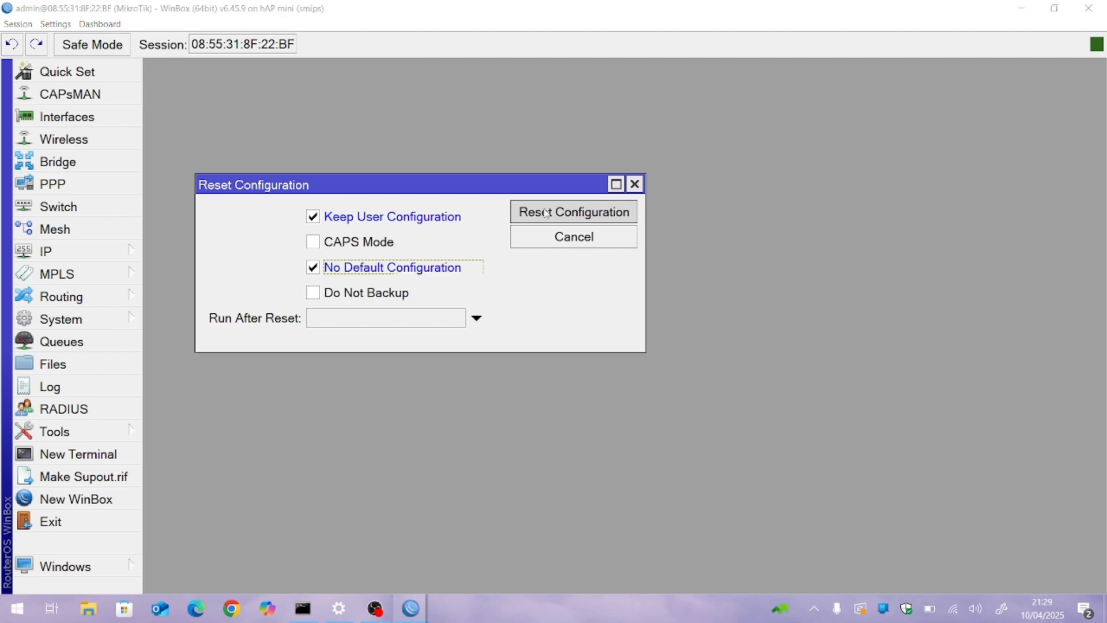
left_click(651, 328)
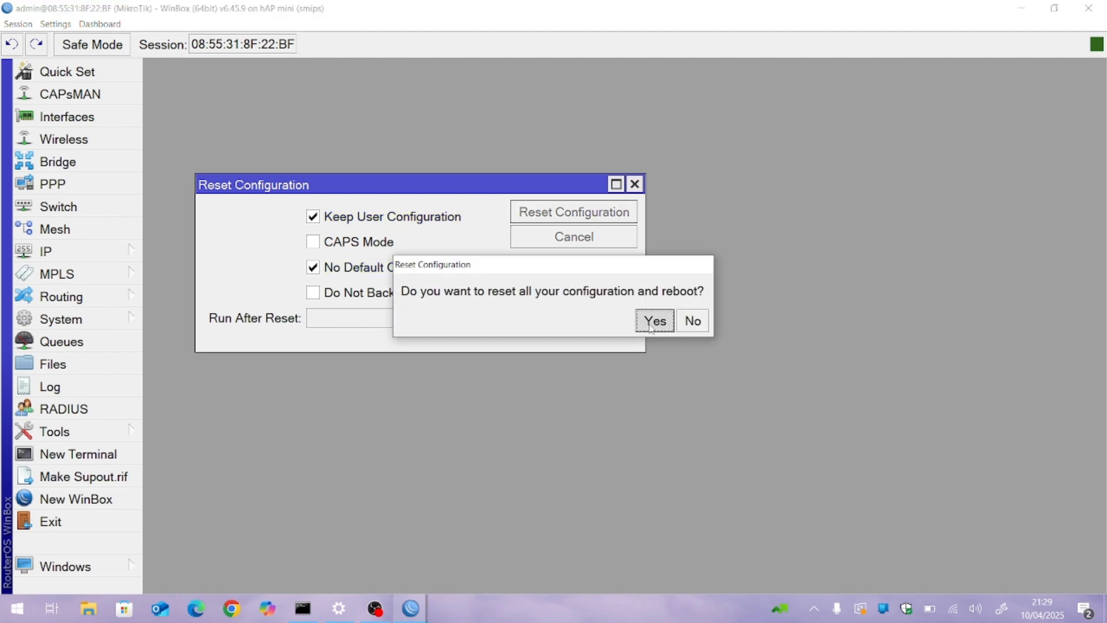
left_click(375, 607)
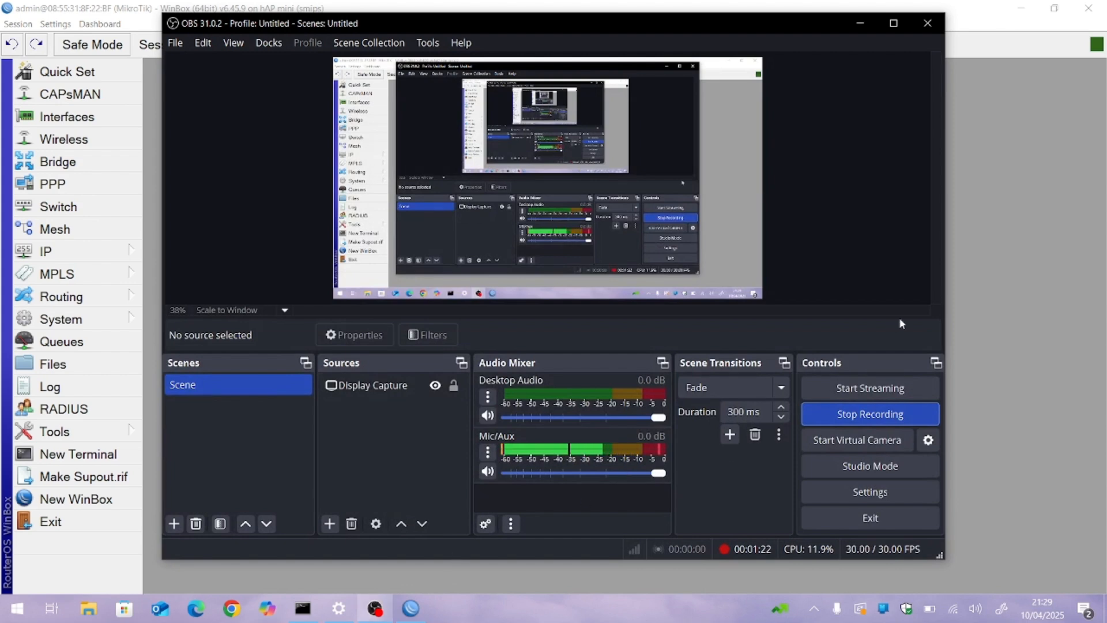
left_click(1055, 205)
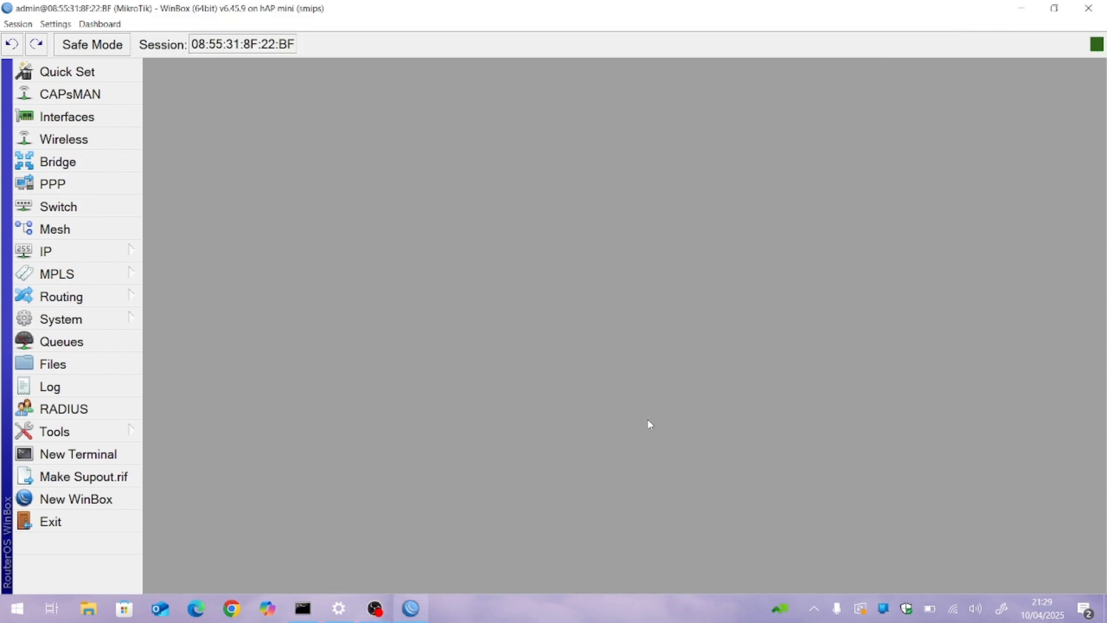
left_click(375, 608)
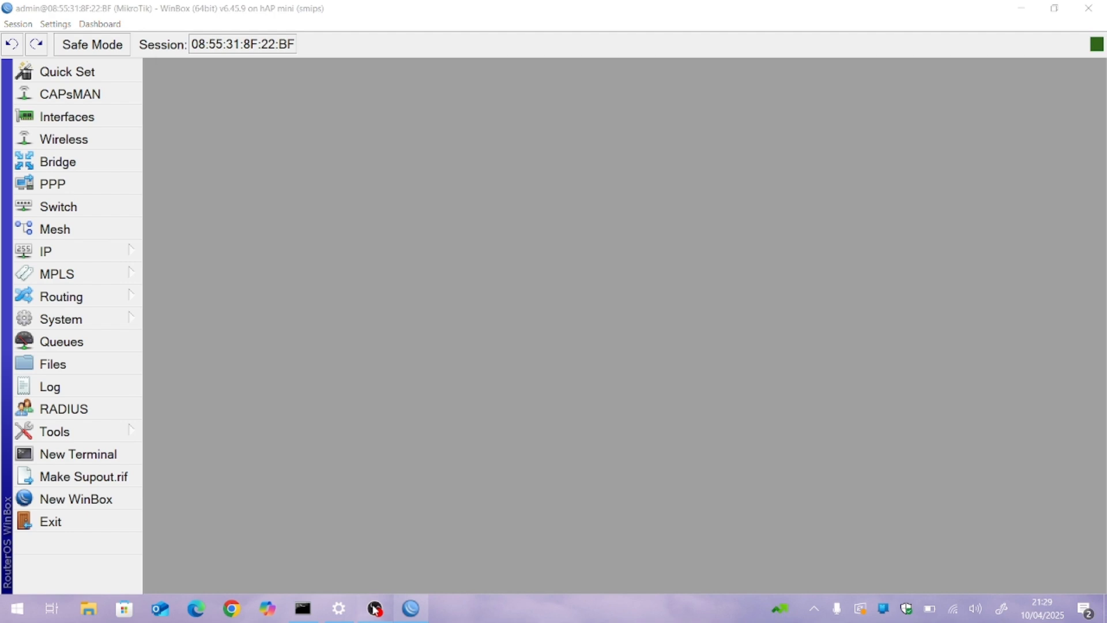
left_click(859, 23)
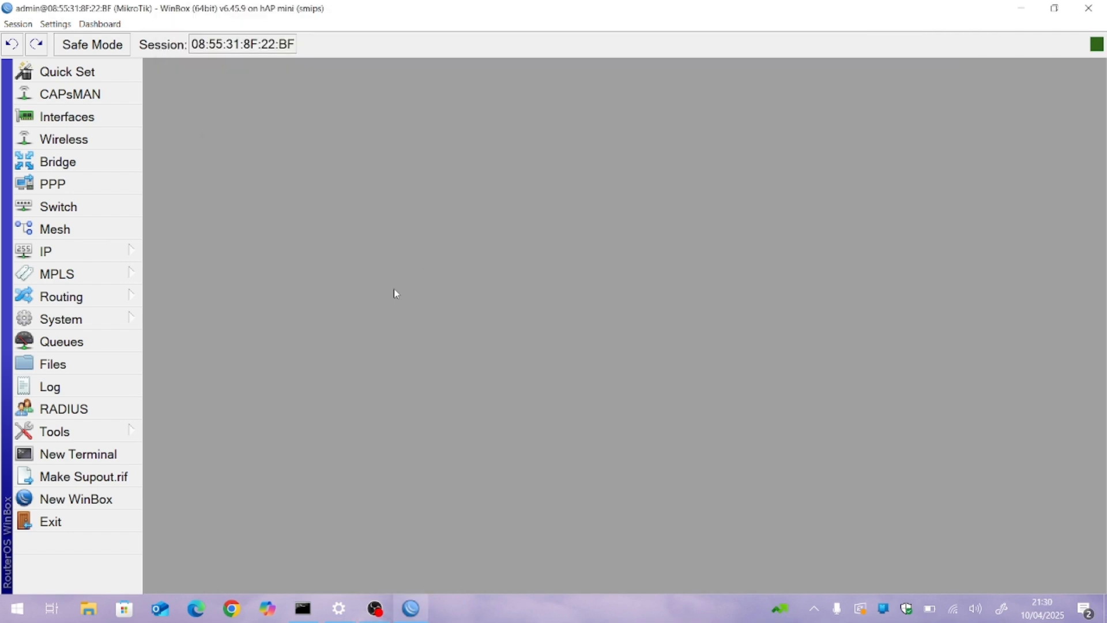
Step: Minimize the router session, switch to the Command Prompt, and run ipconfig
left_click(1021, 9)
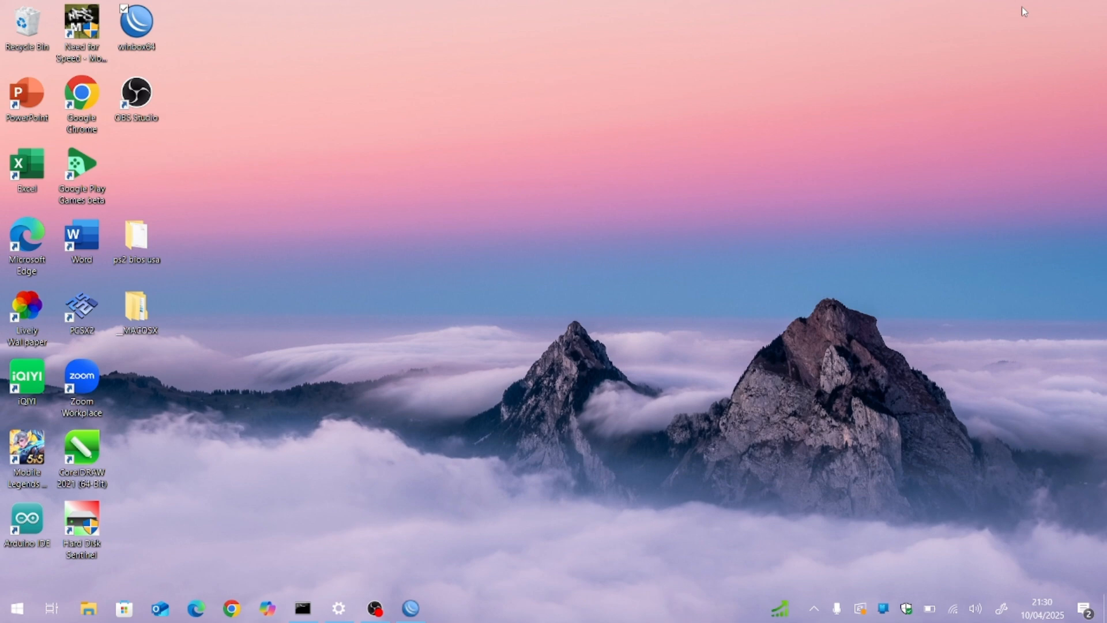
left_click(296, 610)
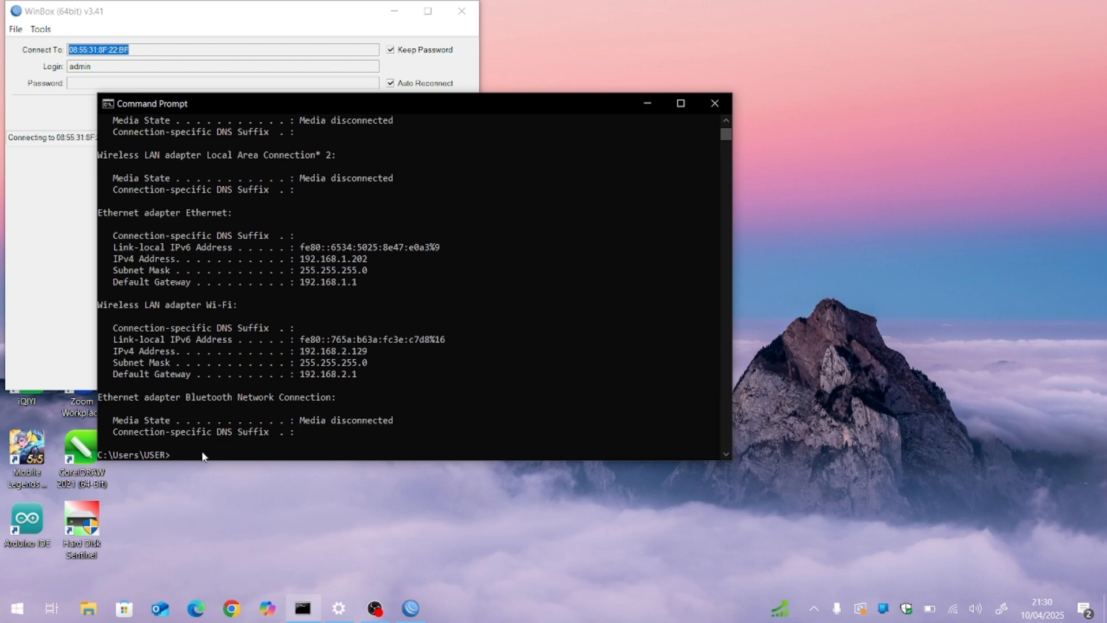
type("ipconfig")
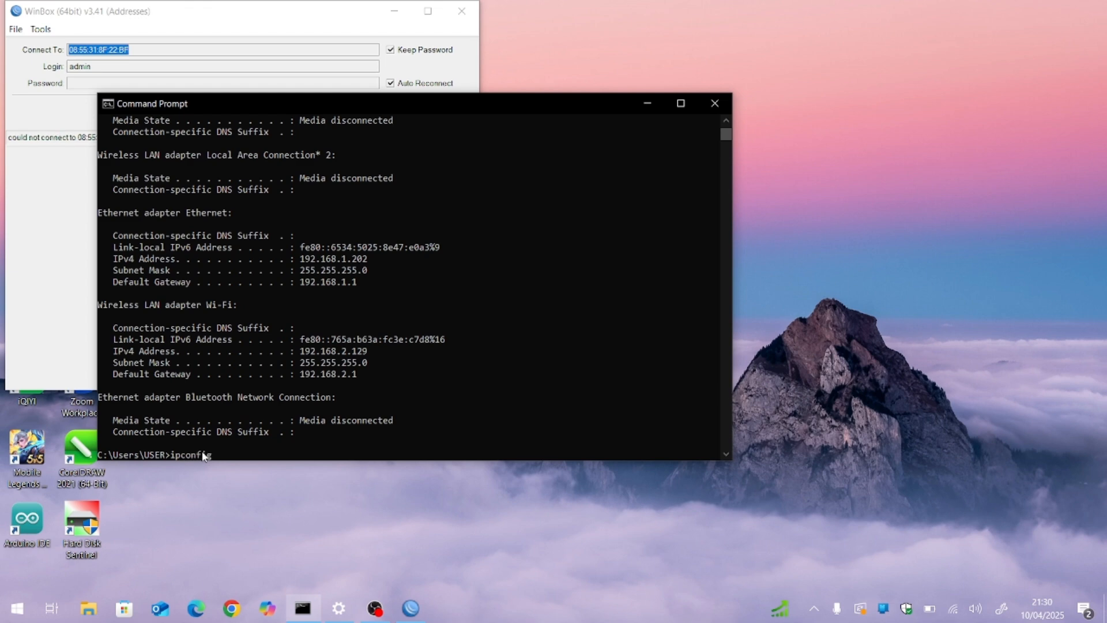
key("Return")
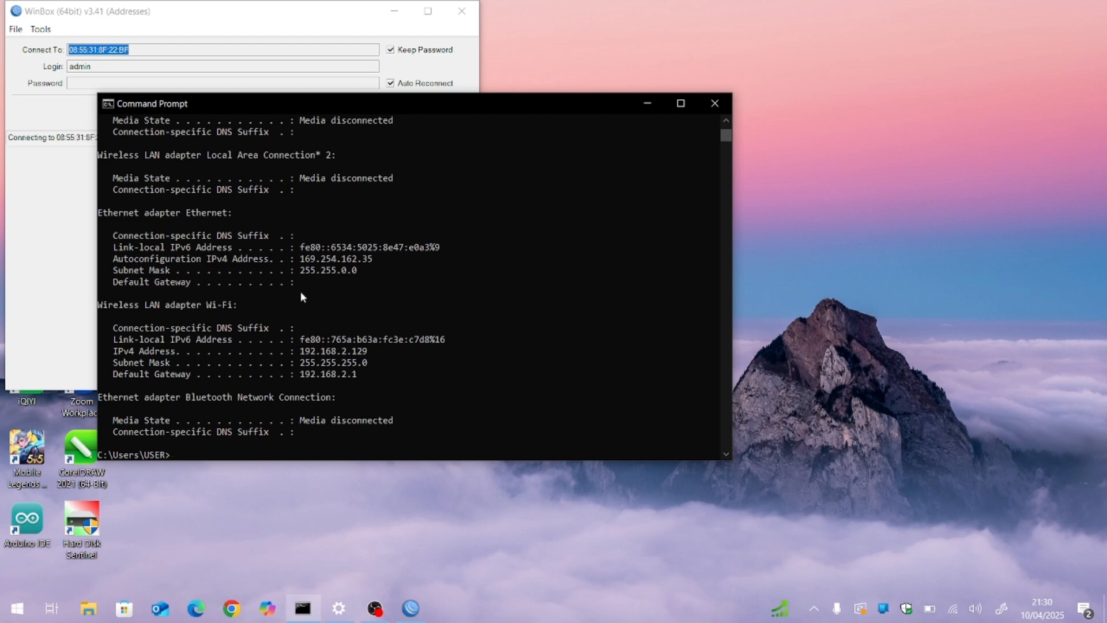
Step: Compare the Ethernet adapter's IPv4 address and default gateway between the earlier and latest ipconfig outputs, and minimize the Command Prompt
scroll(387, 281, "up", 1)
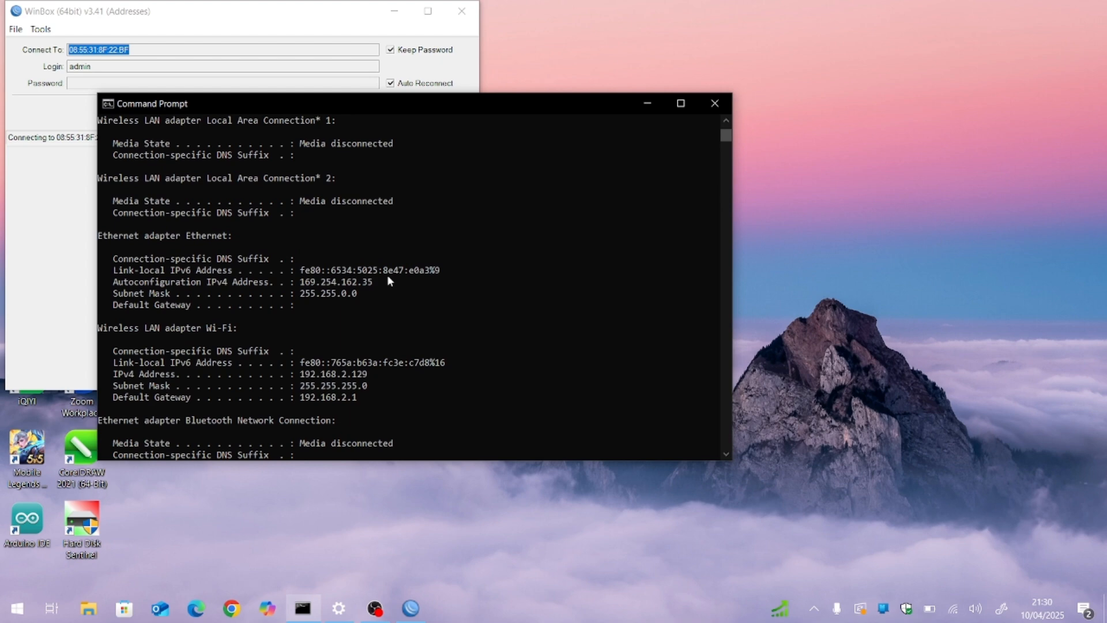
scroll(385, 328, "down", 2)
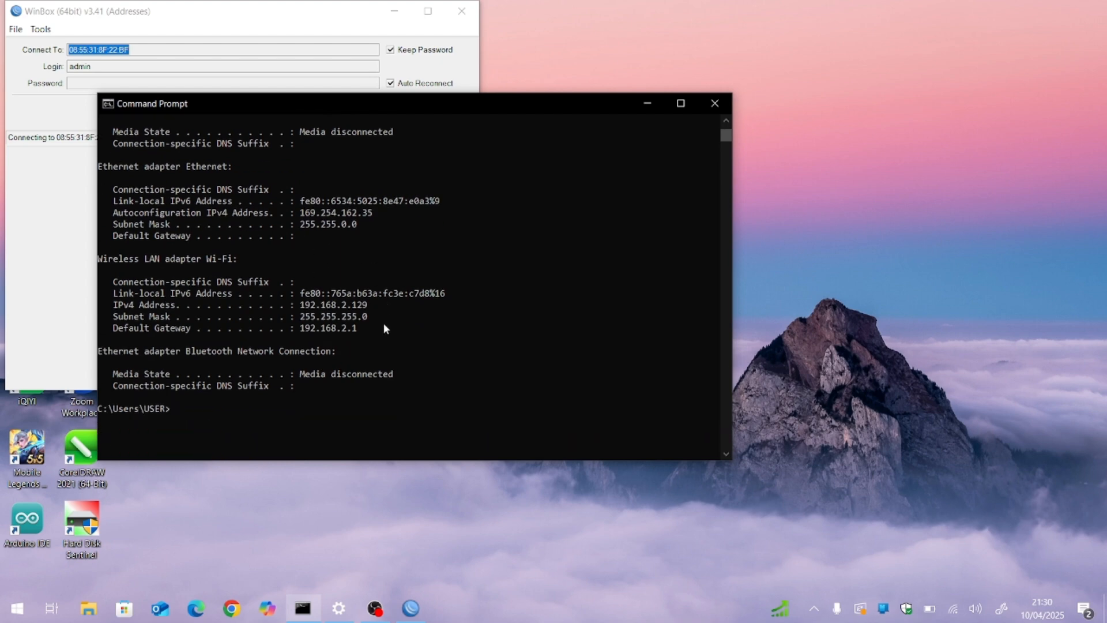
scroll(384, 329, "up", 14)
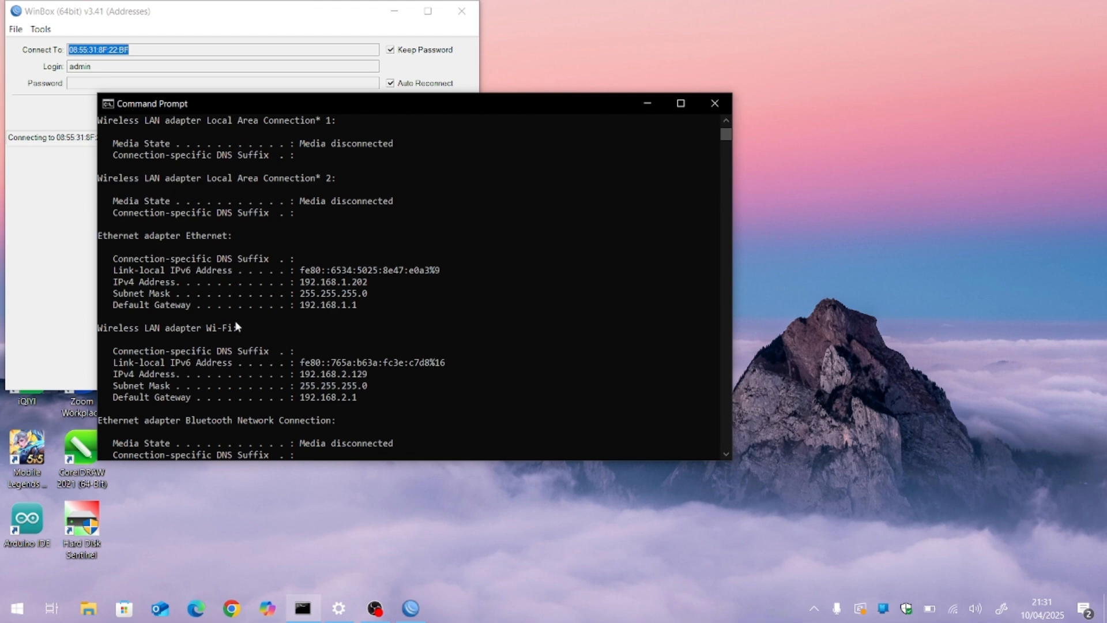
scroll(321, 318, "down", 13)
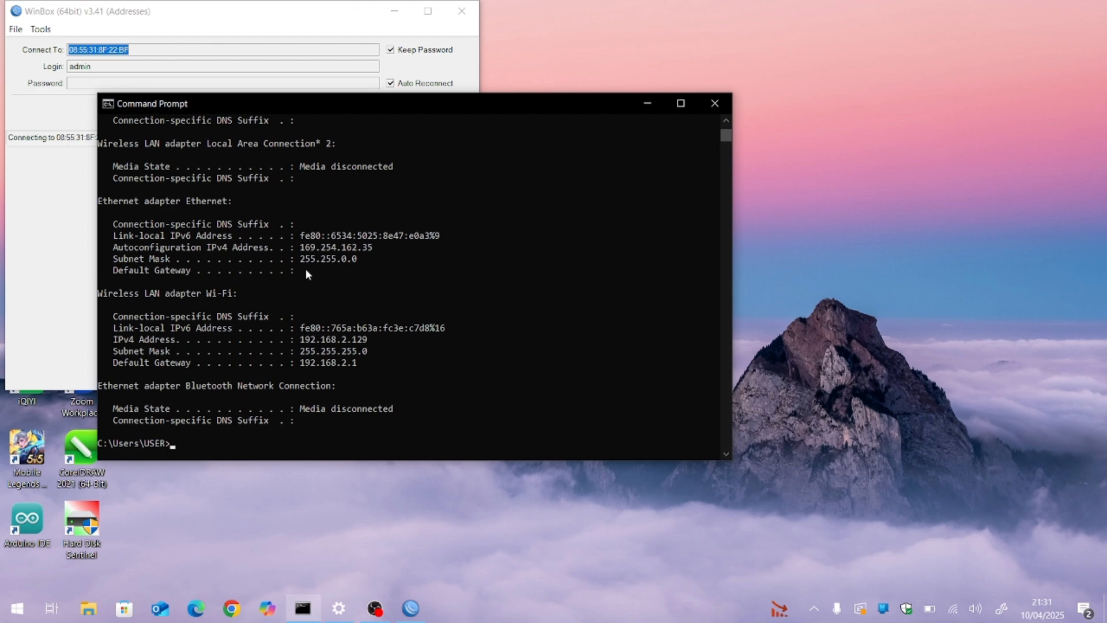
scroll(305, 268, "up", 12)
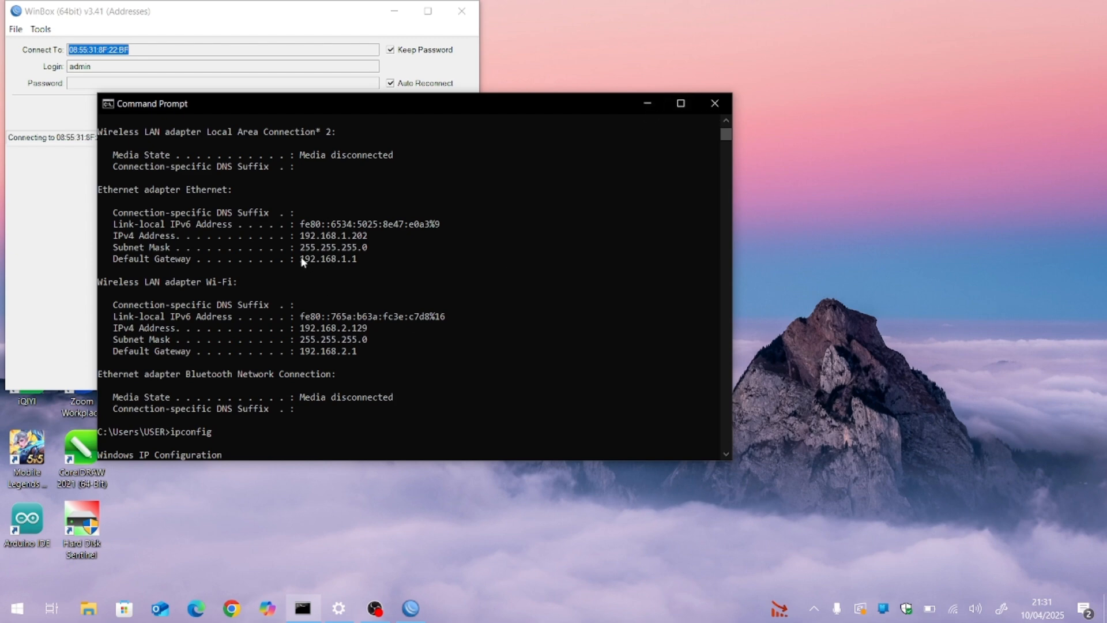
left_click_drag(301, 261, 356, 264)
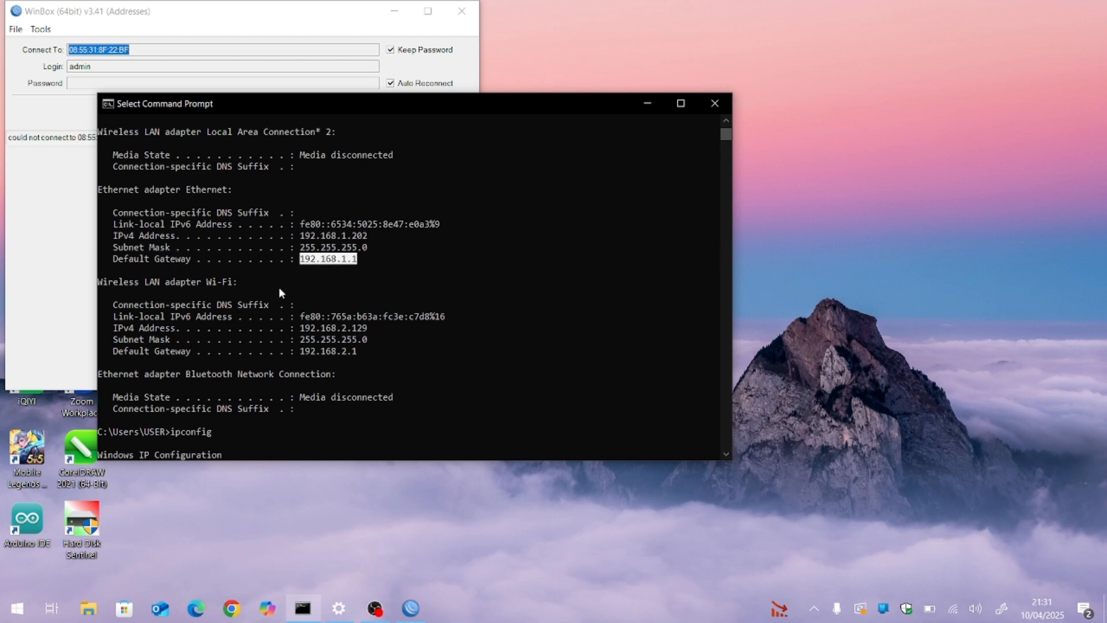
left_click(646, 104)
Step: Cancel WinBox's pending reconnection and refresh the list of neighboring routers
left_click(374, 110)
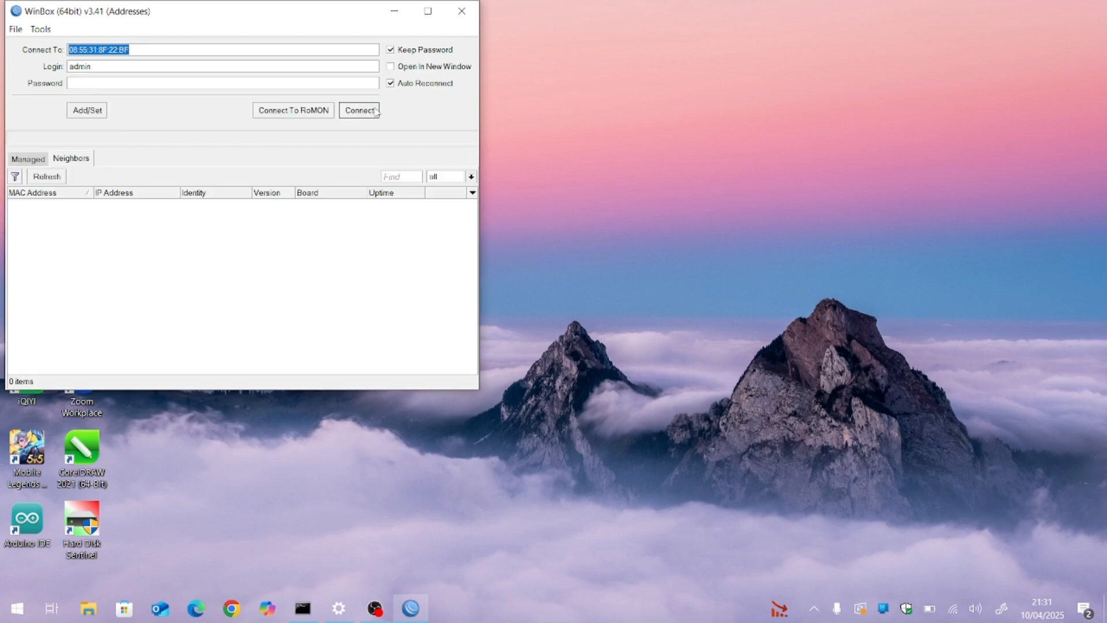
left_click(52, 178)
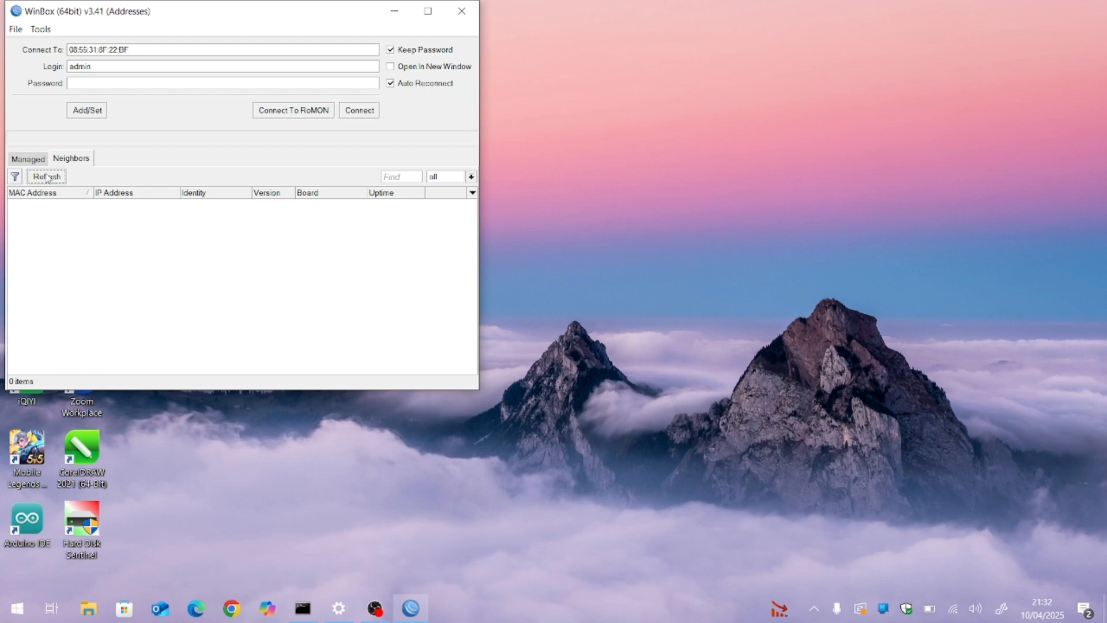
left_click(49, 178)
left_click(39, 161)
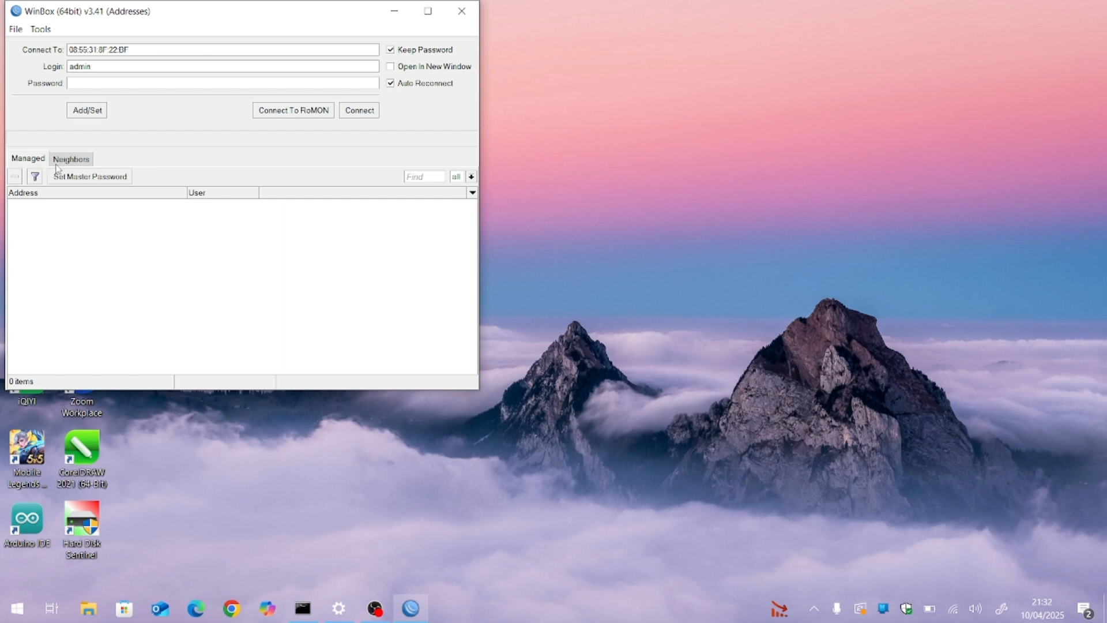
left_click(59, 163)
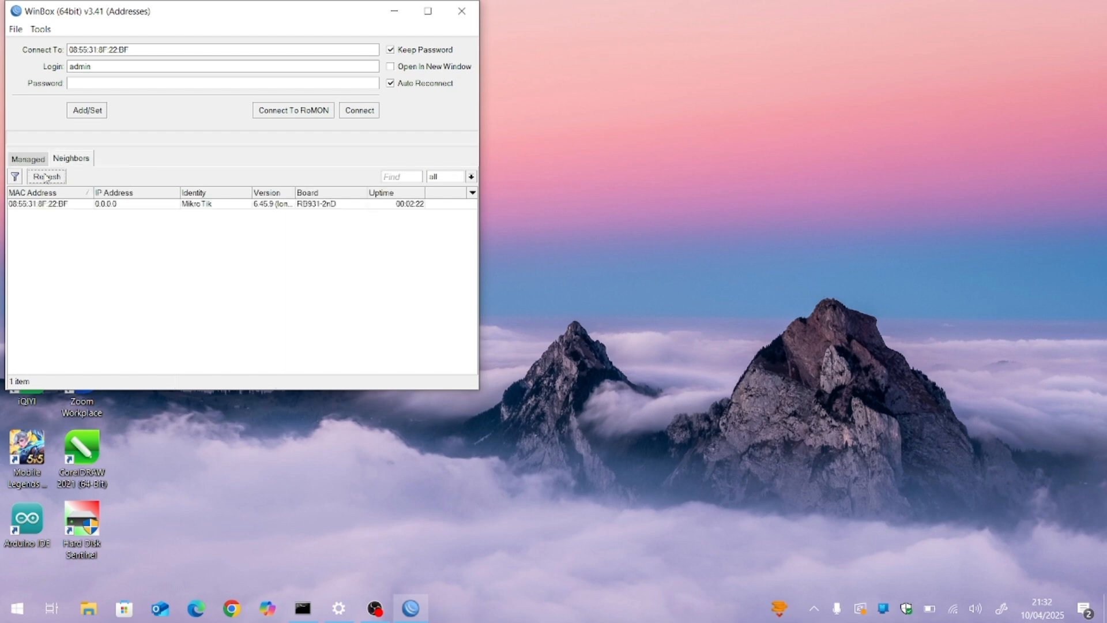
Step: Connect to the rediscovered MikroTik router as admin and maximize the new session window
left_click(36, 204)
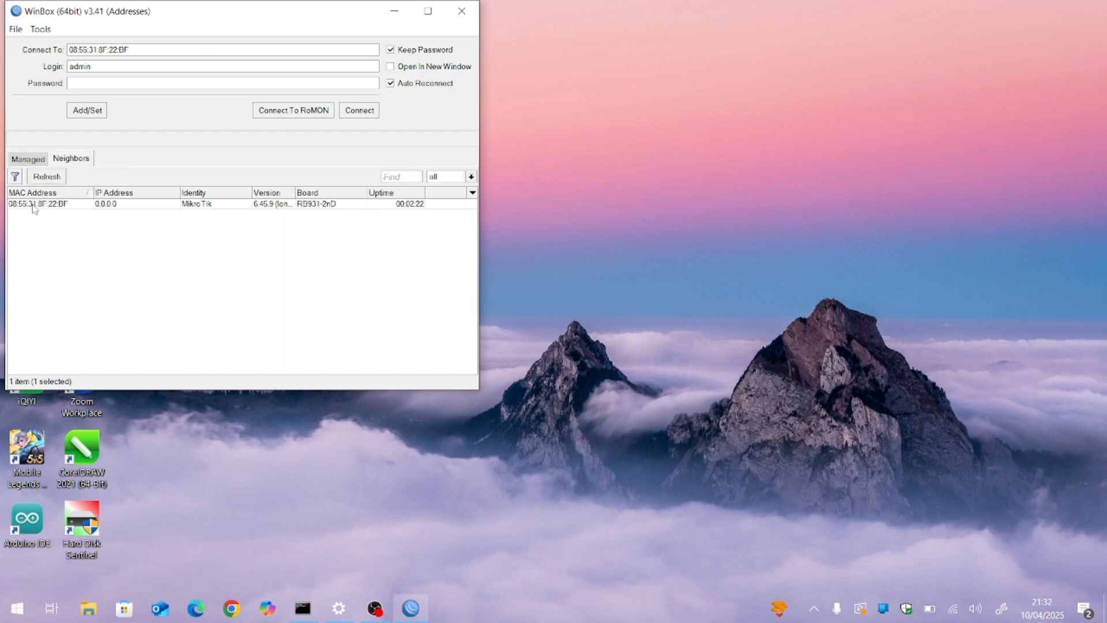
left_click(359, 114)
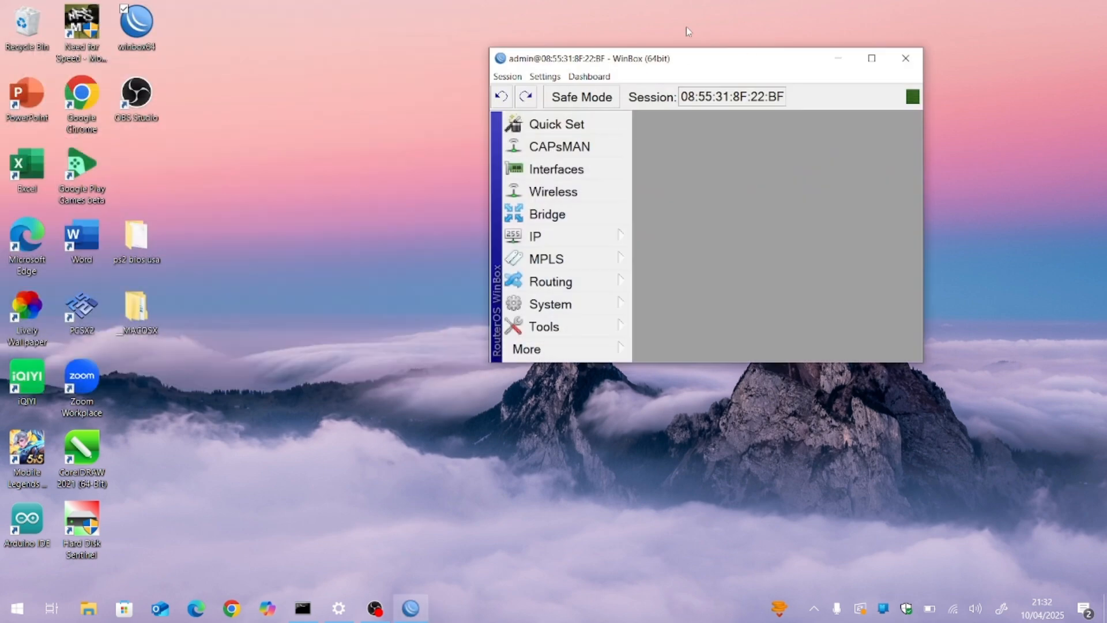
left_click(872, 58)
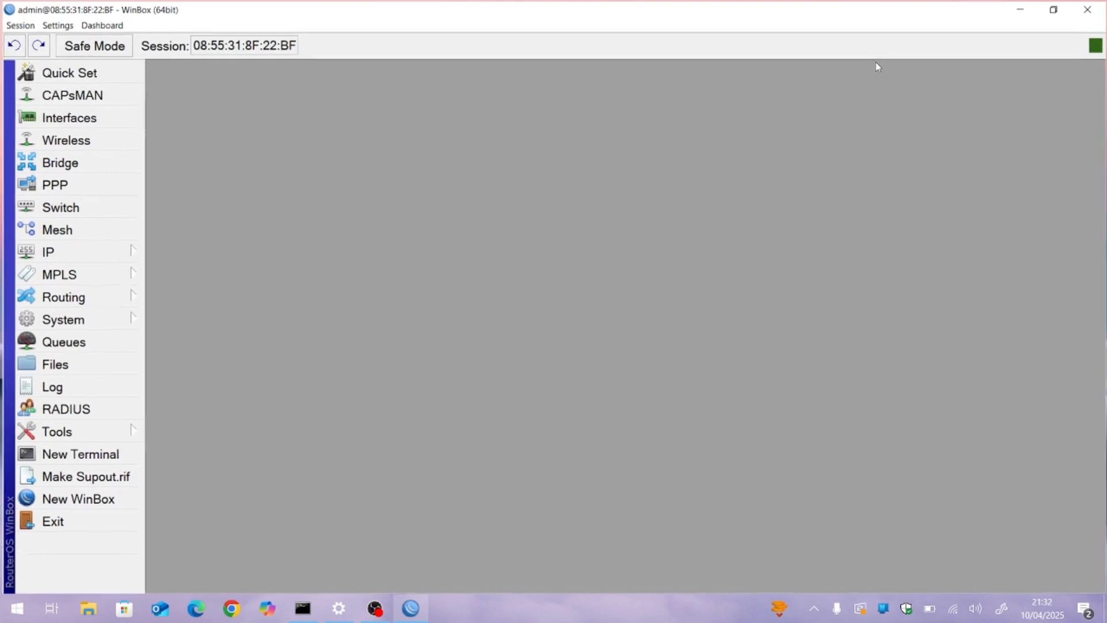
Step: Open the router's IP address list and move its window toward the middle of the workspace
left_click(100, 254)
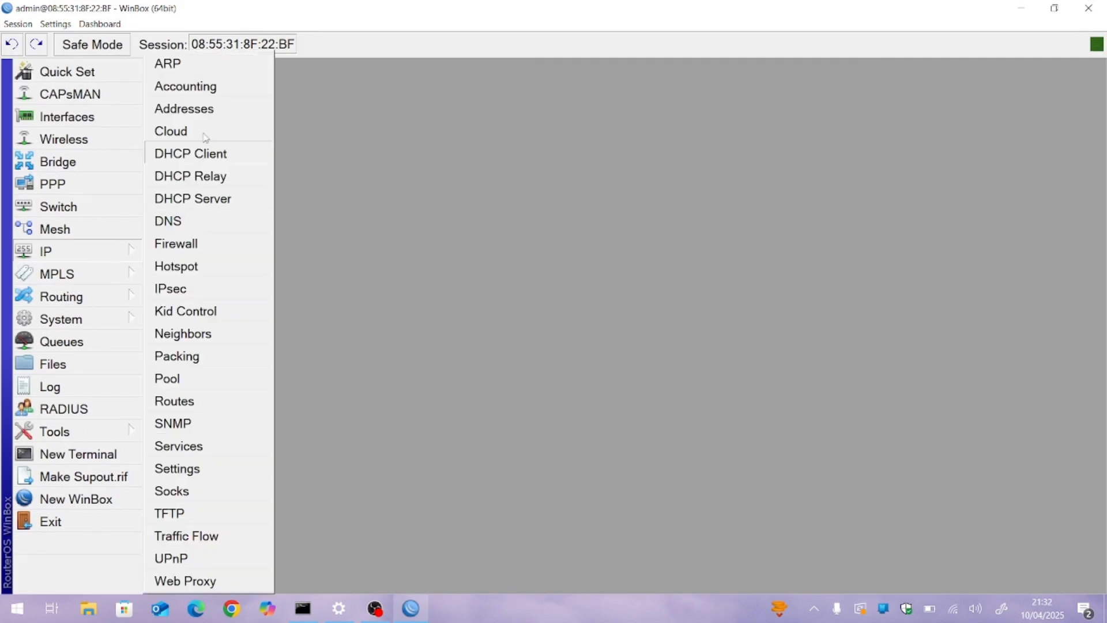
left_click(222, 110)
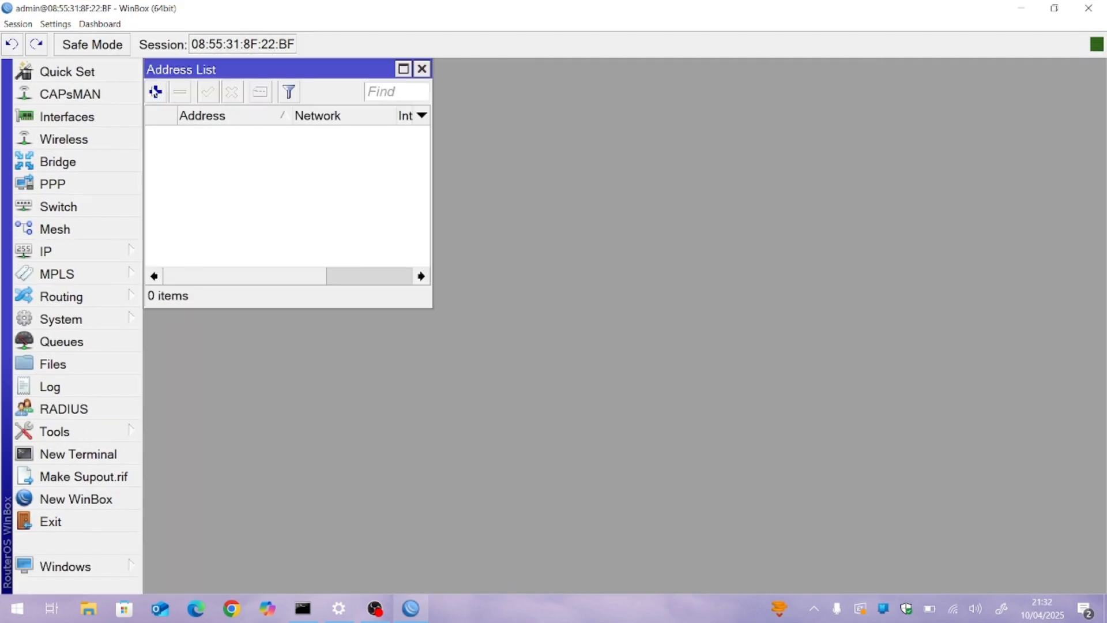
left_click_drag(252, 78, 450, 157)
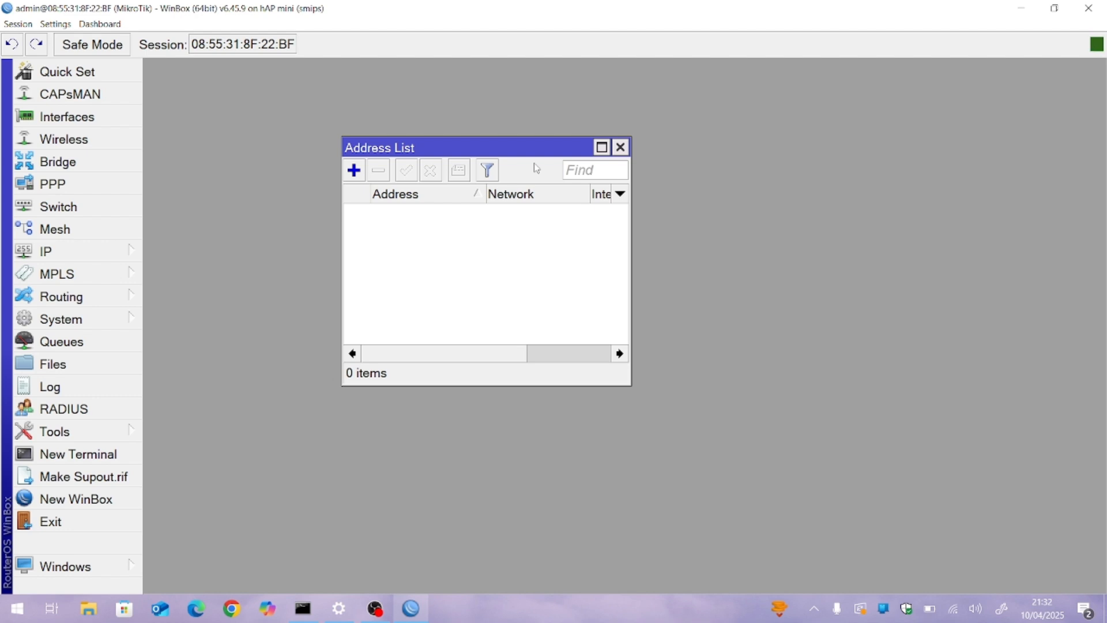
left_click(95, 251)
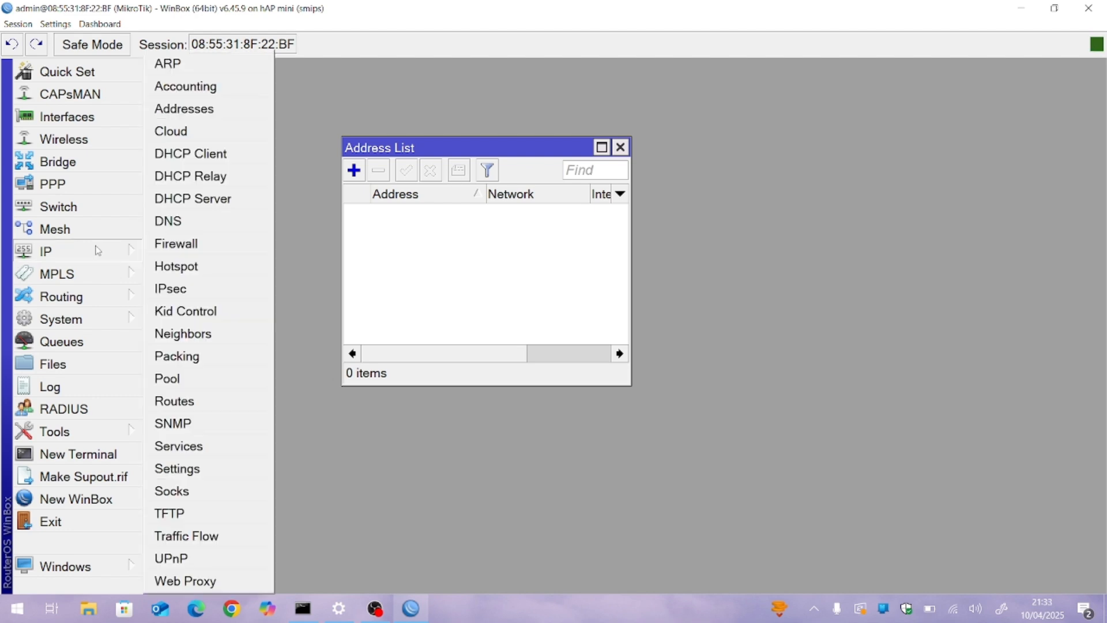
left_click(477, 257)
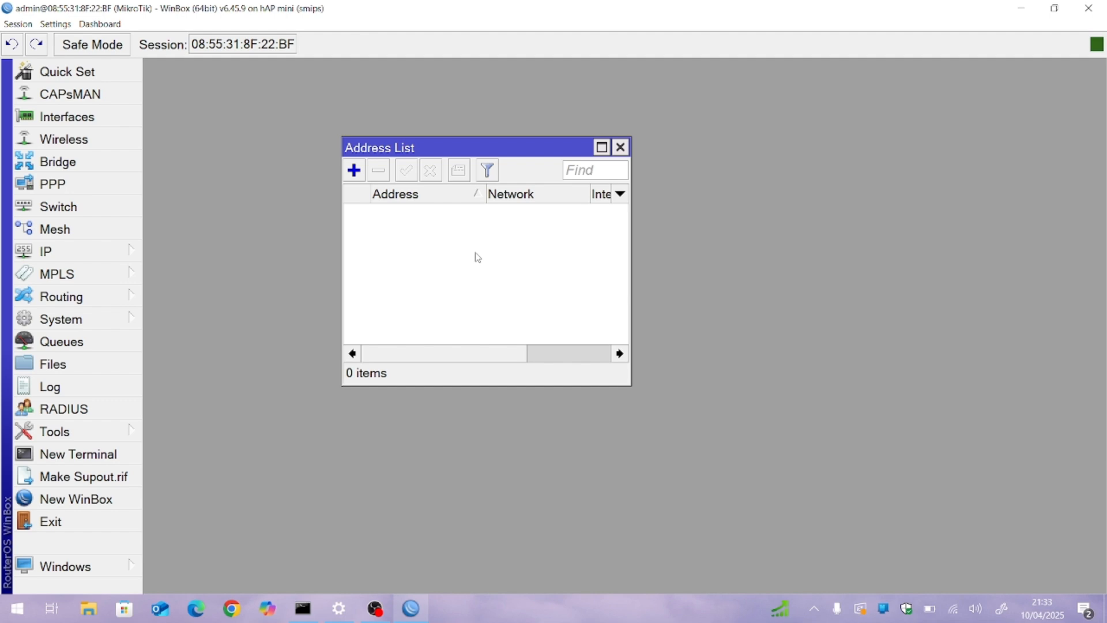
Step: Start a new IP address entry and assign it to the ether2 interface
left_click(361, 173)
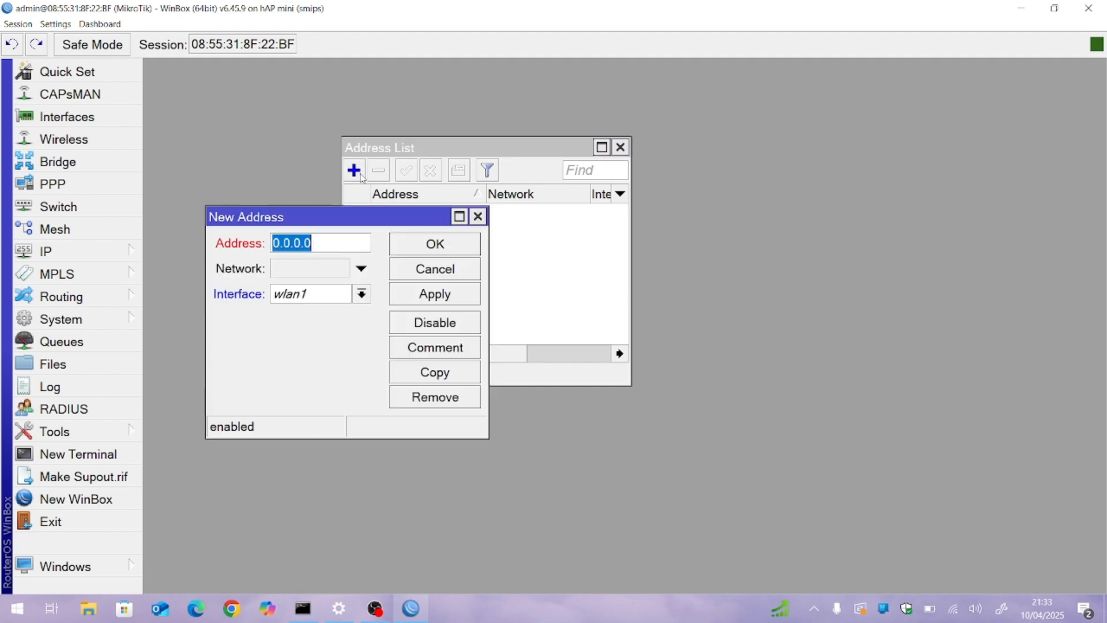
left_click(362, 294)
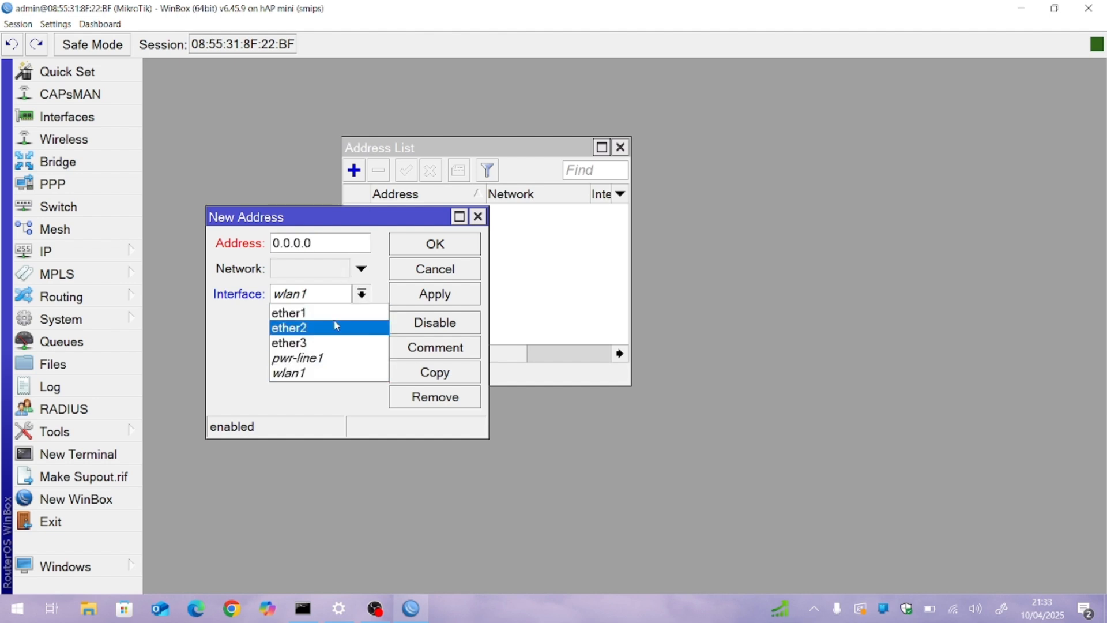
left_click(336, 327)
left_click(336, 250)
double_click(336, 250)
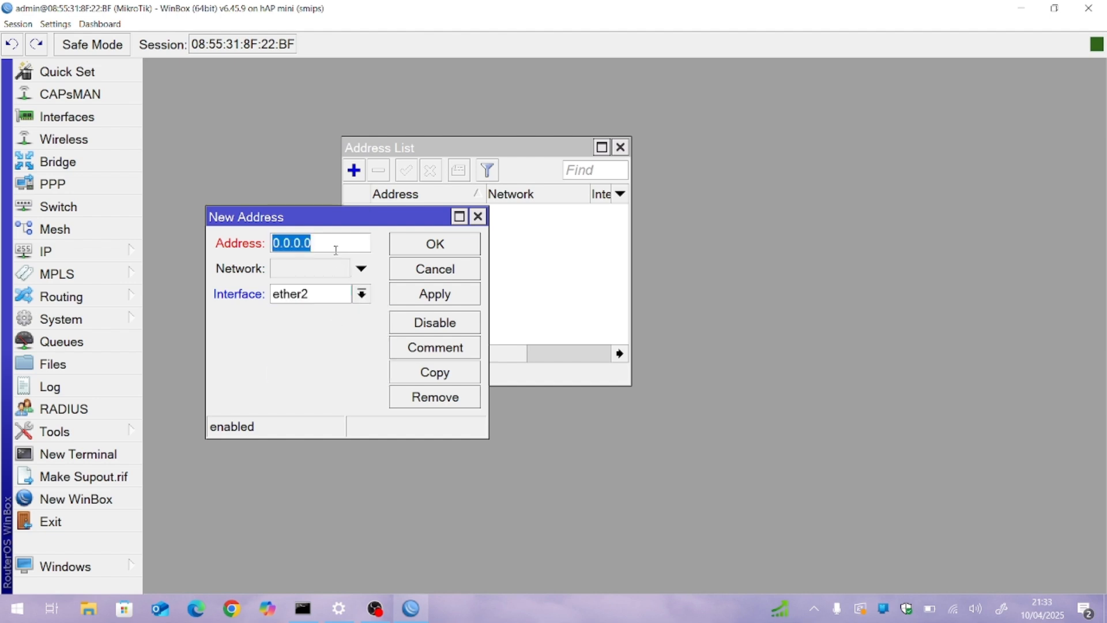
Step: Check the Ethernet adapter's default gateway in the Command Prompt, and return to the maximized WinBox session
left_click_drag(558, 6, 747, 54)
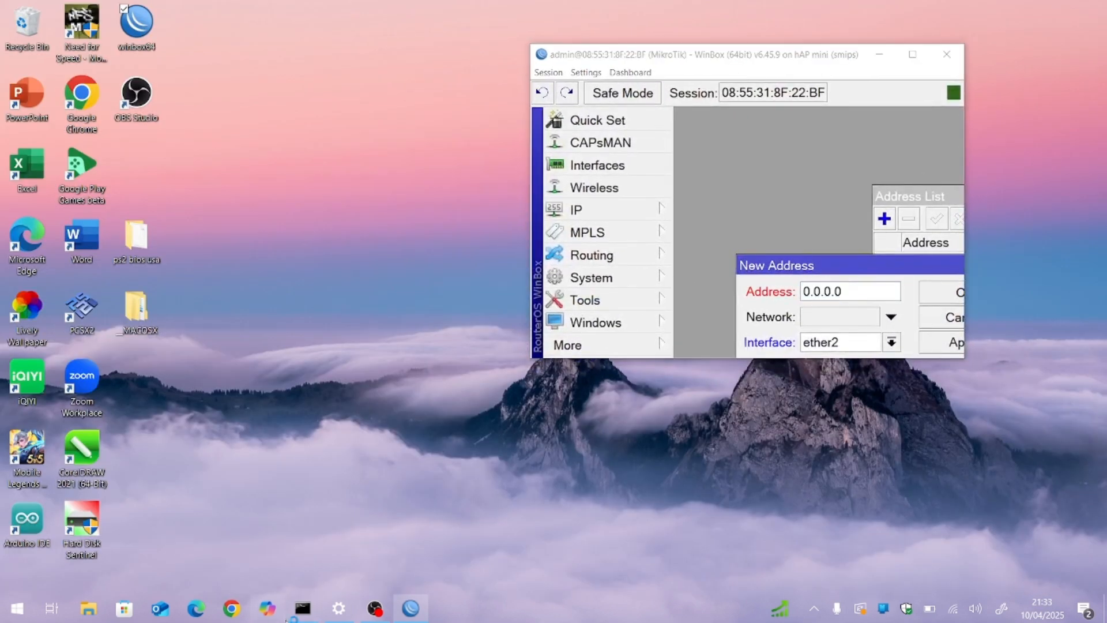
left_click(303, 609)
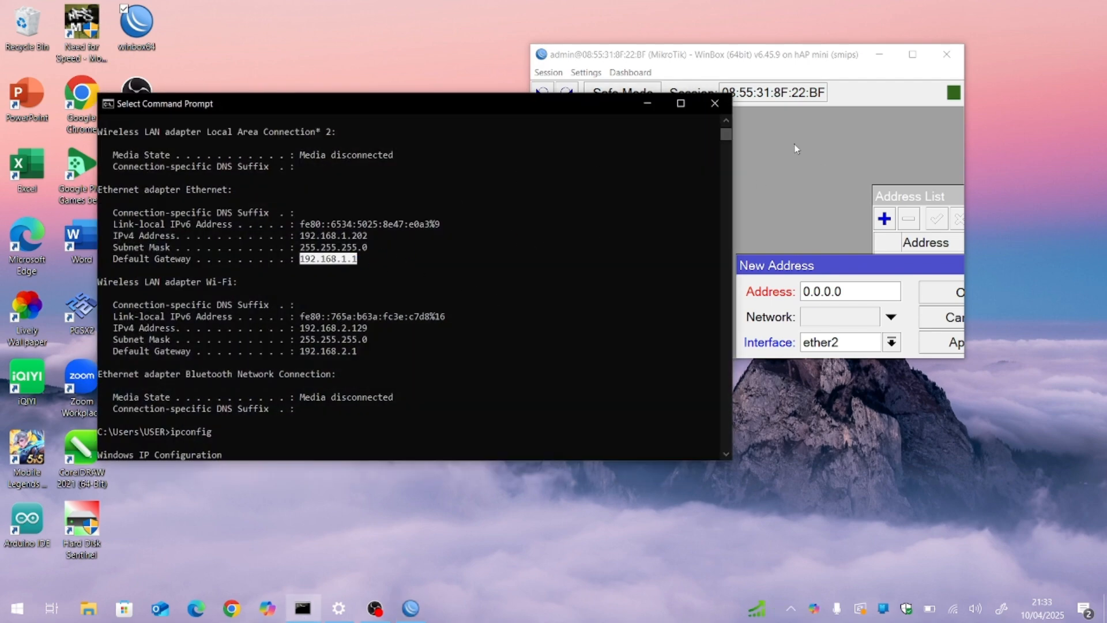
key("super+c")
left_click(863, 53)
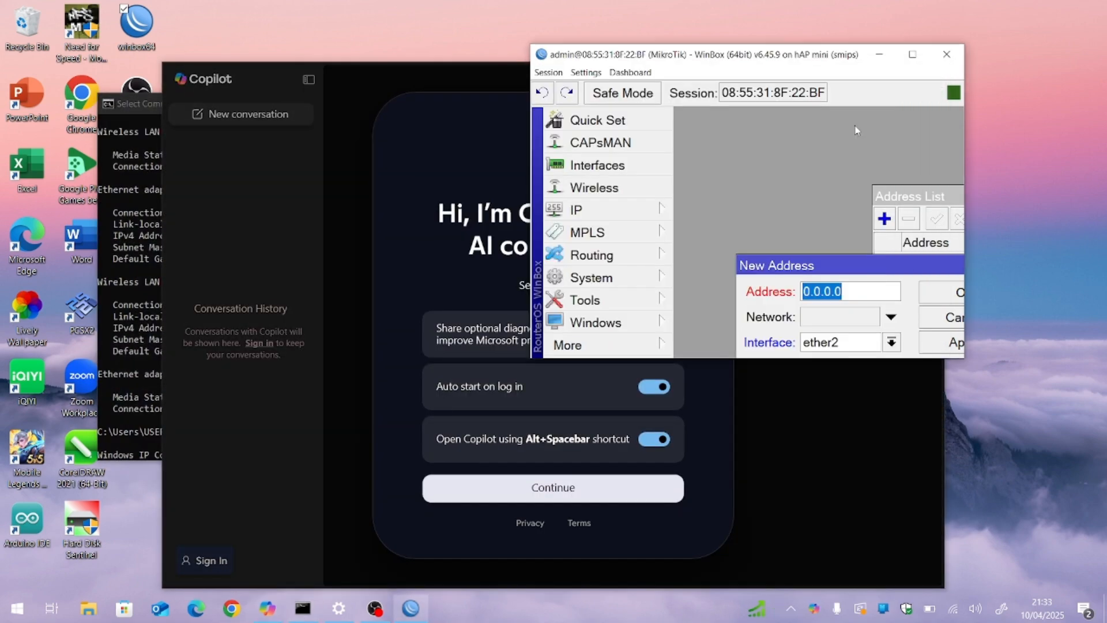
left_click(911, 53)
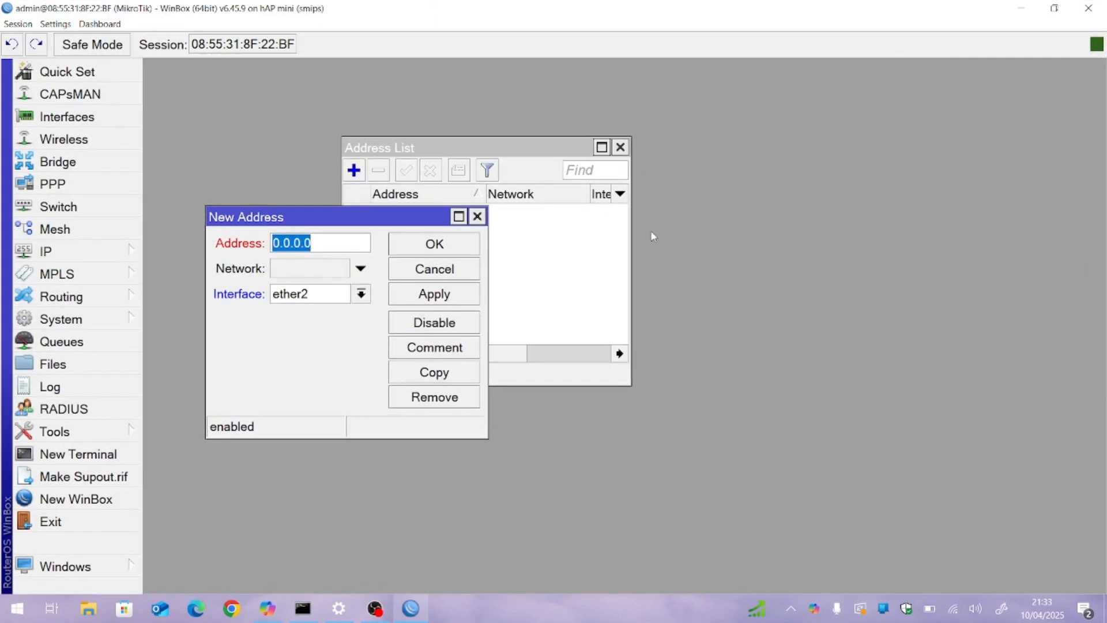
Step: Set the new ether2 address to 192.168.1.2/24 and save the entry
type("192")
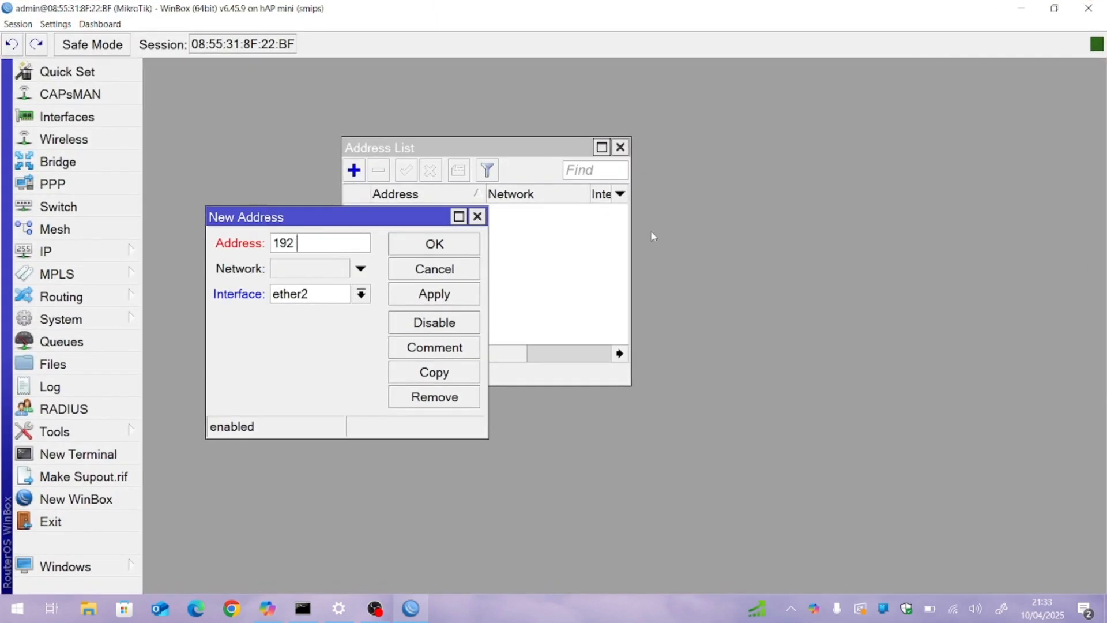
type(".168.1.2/24")
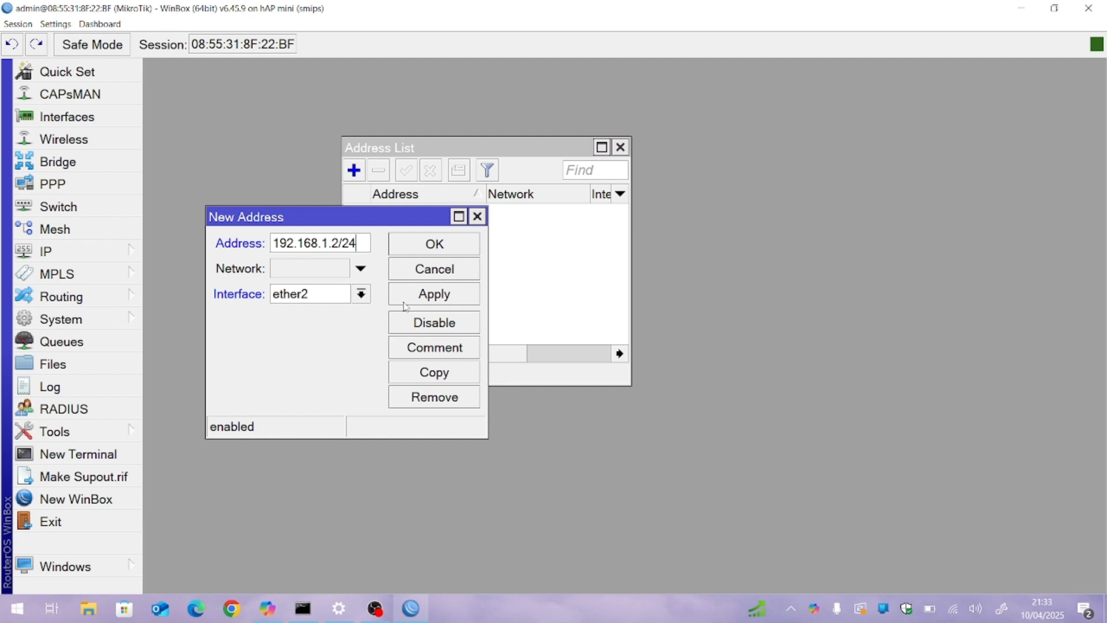
left_click(439, 252)
Step: Configure DNS with server 8.8.8.8 and remote requests allowed, and save the settings
left_click(119, 252)
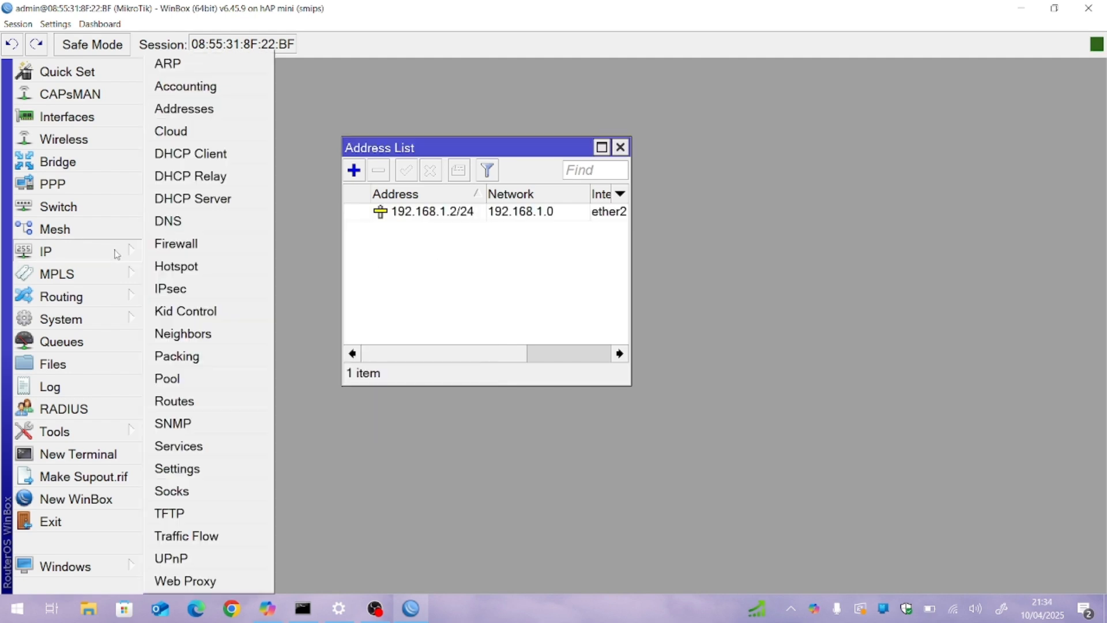
left_click(202, 223)
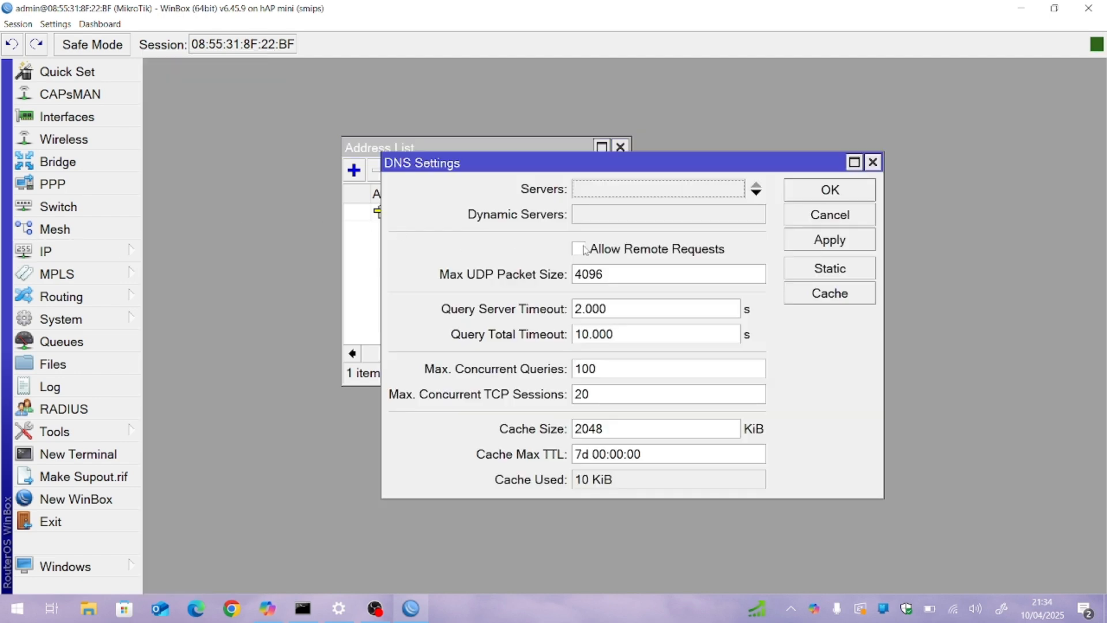
left_click(578, 248)
left_click(604, 191)
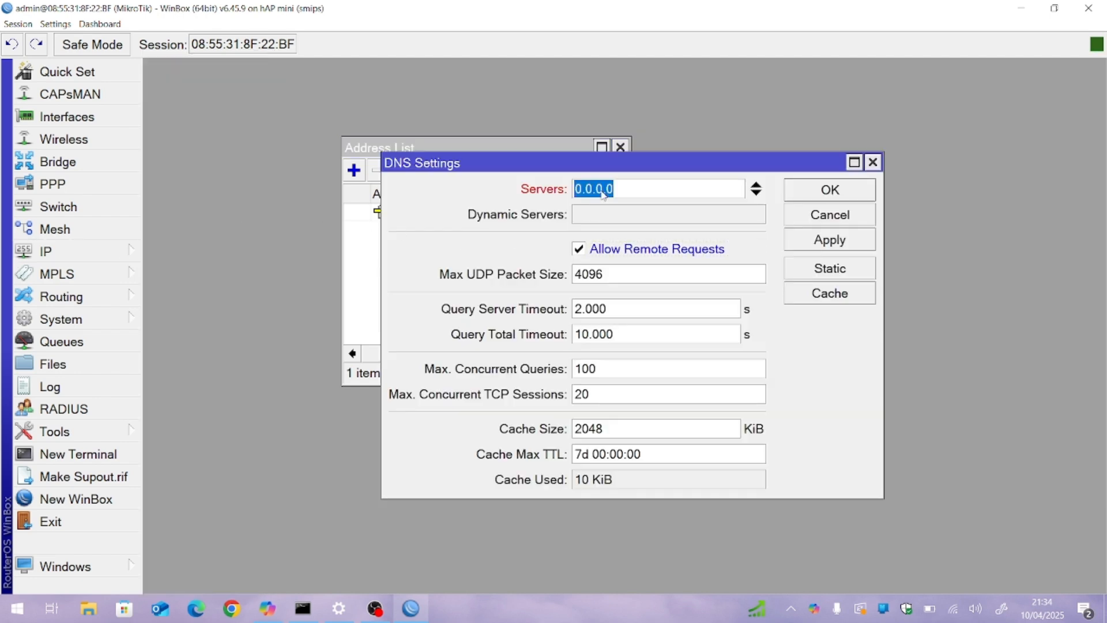
type("8.8.8.8")
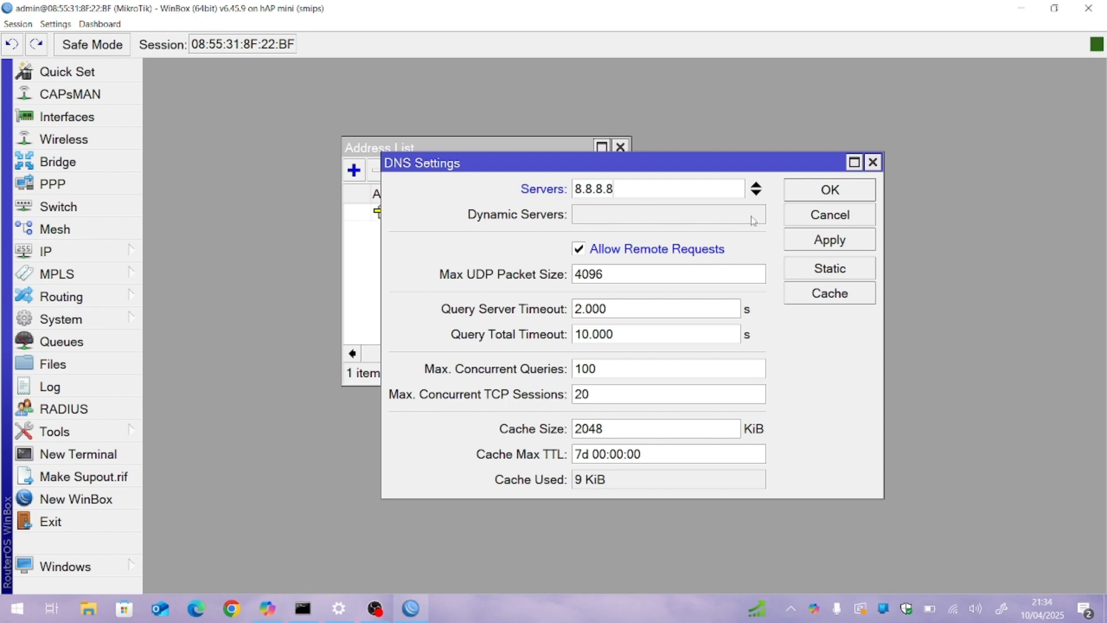
left_click(846, 189)
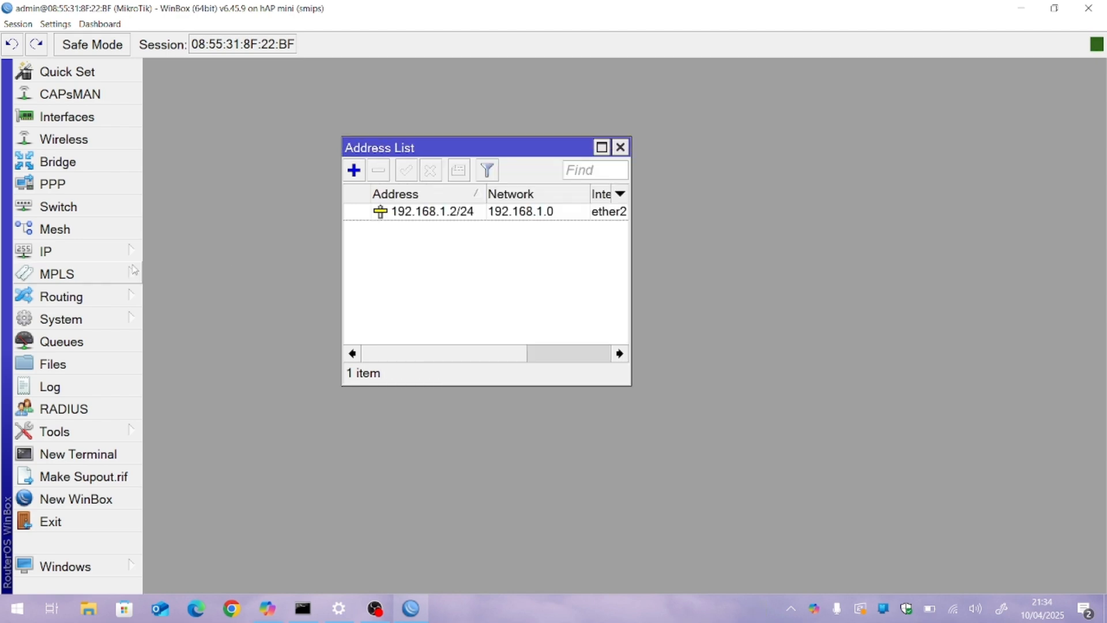
Step: Start a new firewall NAT rule and set its action to masquerade
left_click(115, 257)
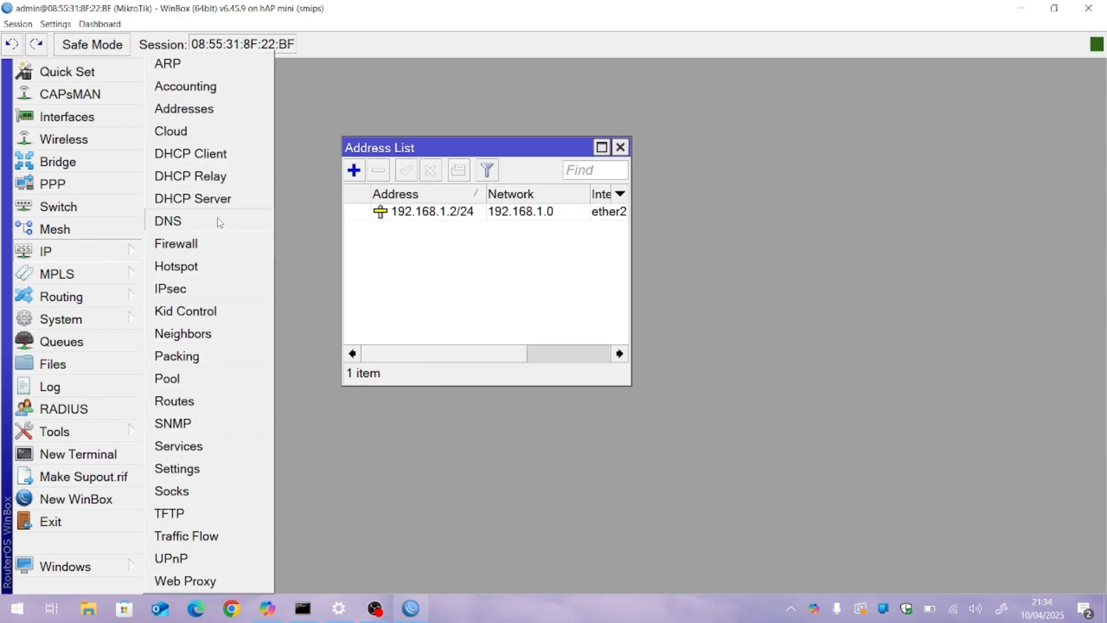
left_click(212, 244)
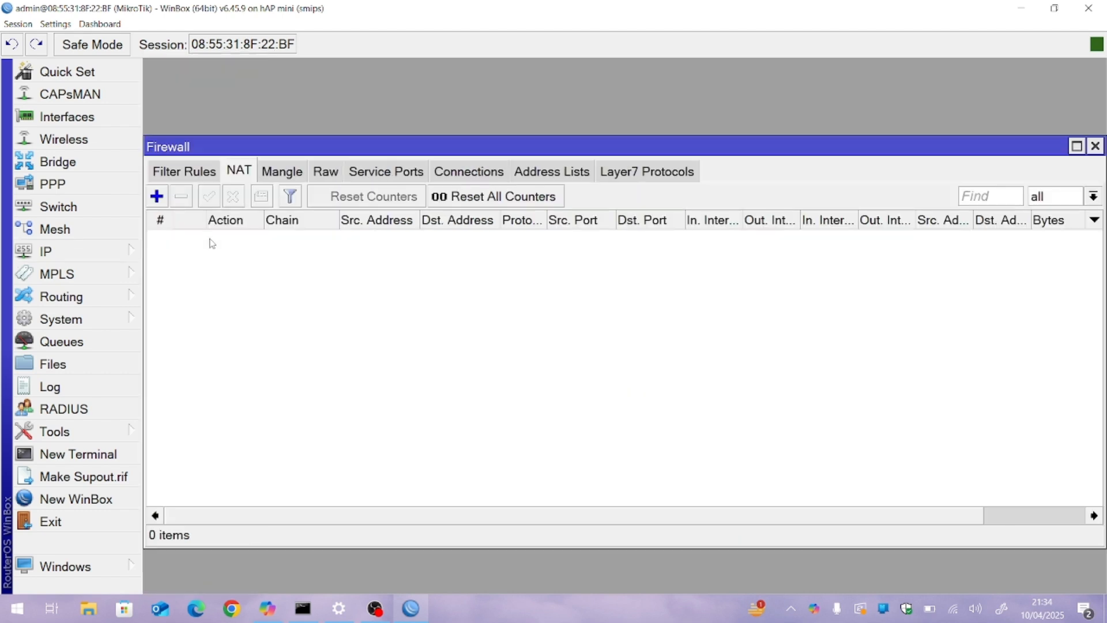
left_click(157, 197)
left_click(572, 136)
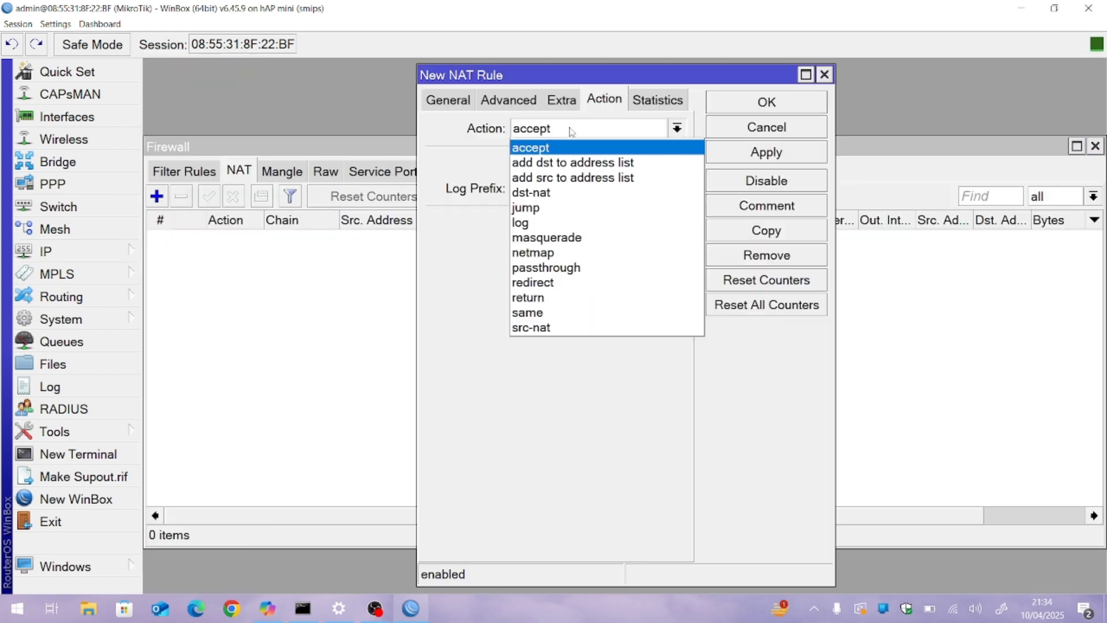
left_click(562, 237)
Step: Save the srcnat rule with ether2 as its outgoing interface, and close the Firewall and Address List windows
left_click(445, 101)
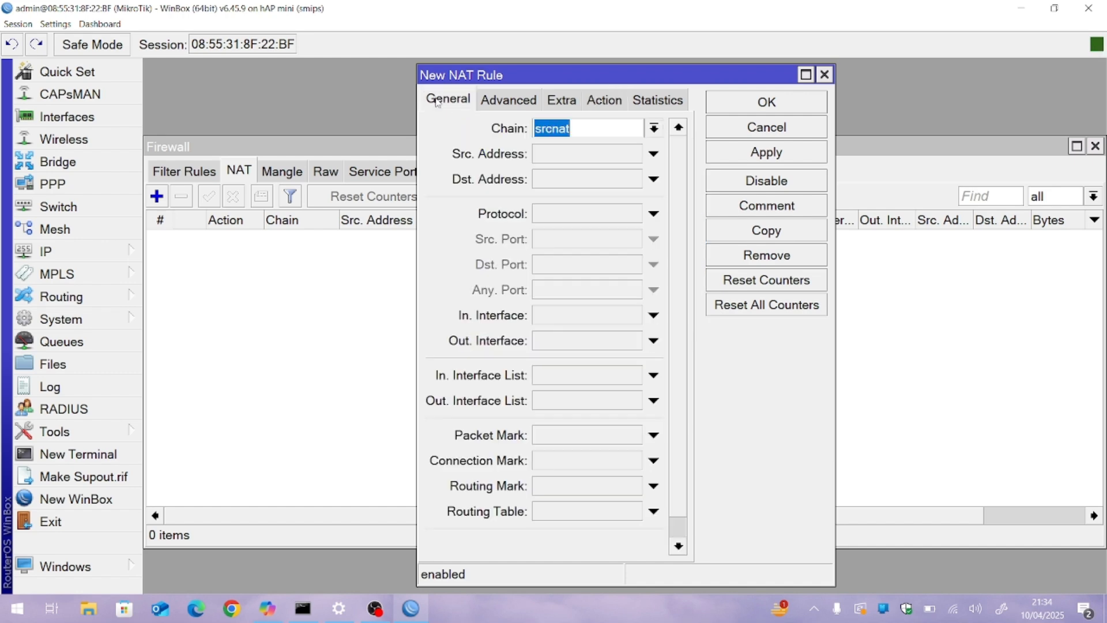
left_click(586, 344)
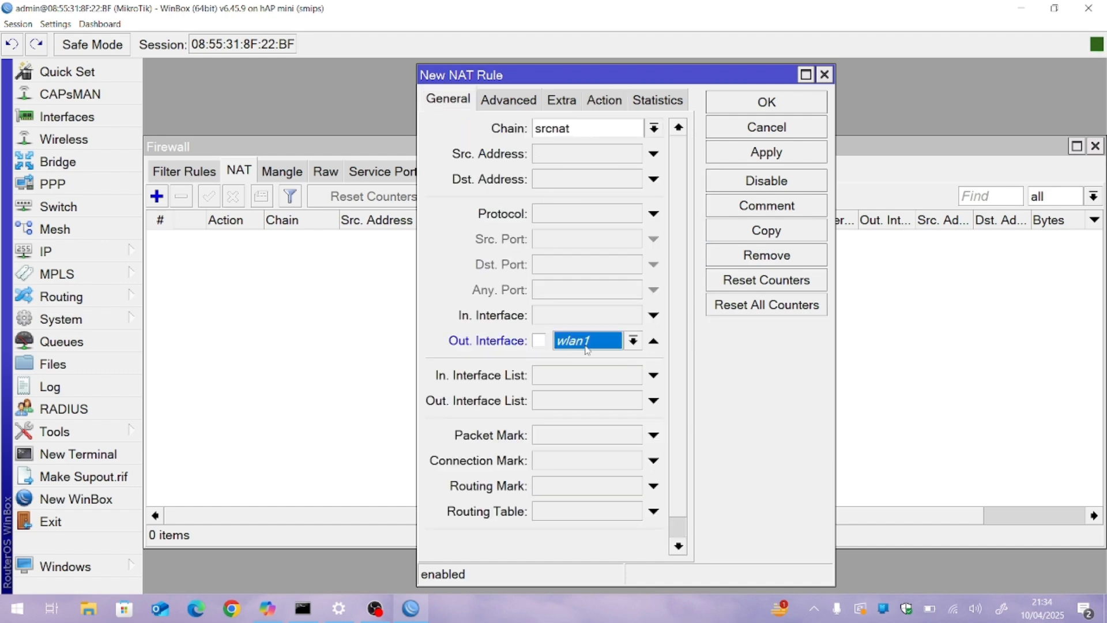
left_click(633, 340)
left_click(606, 434)
left_click(782, 109)
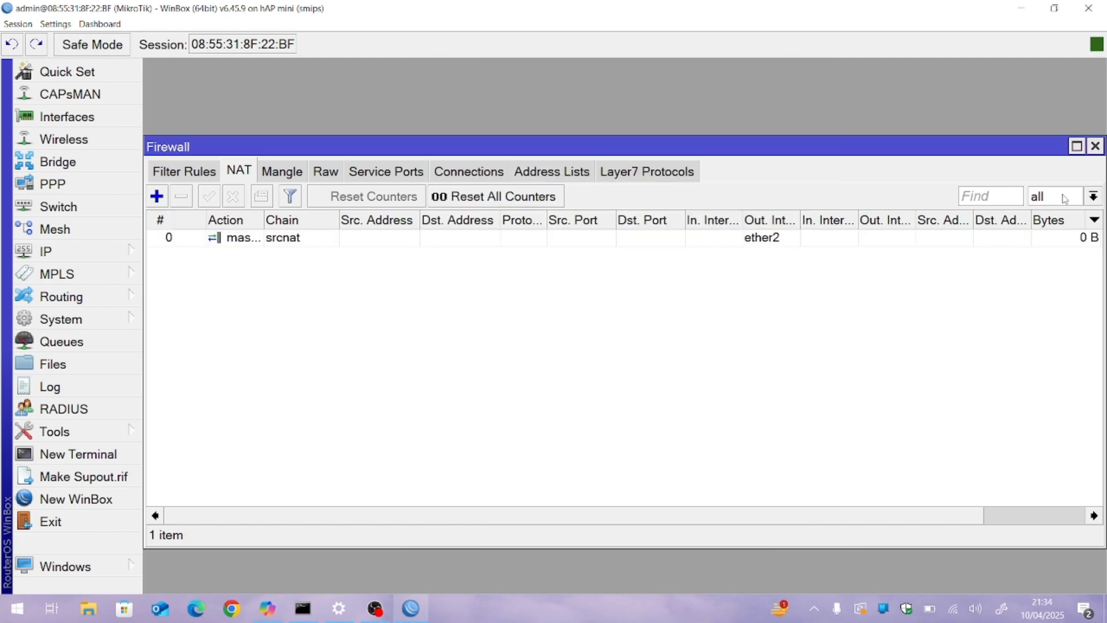
left_click(1094, 147)
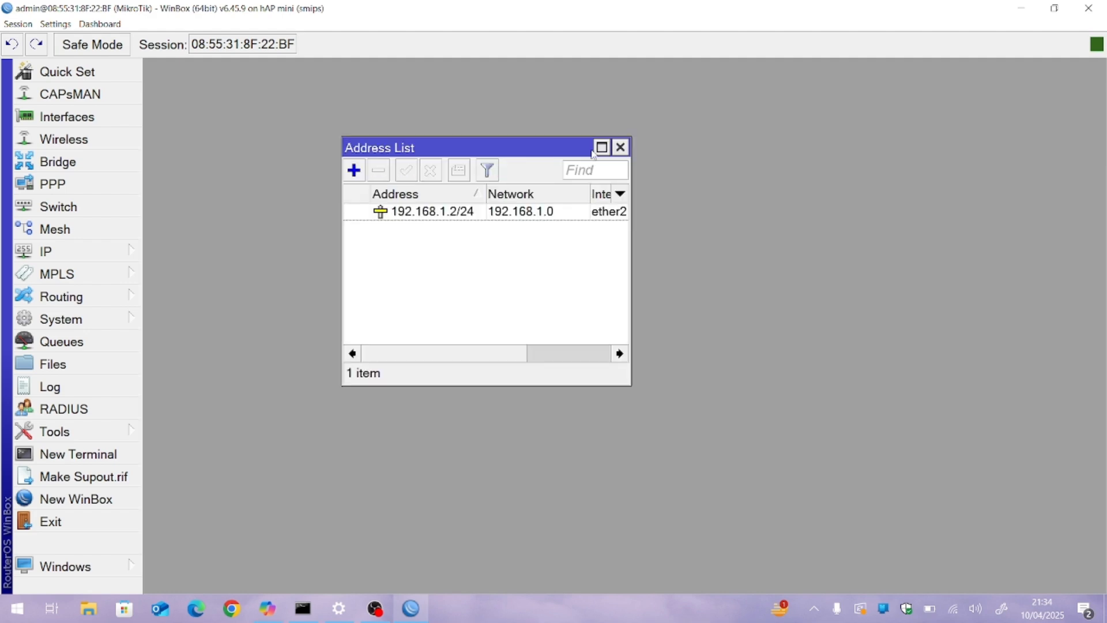
left_click(620, 147)
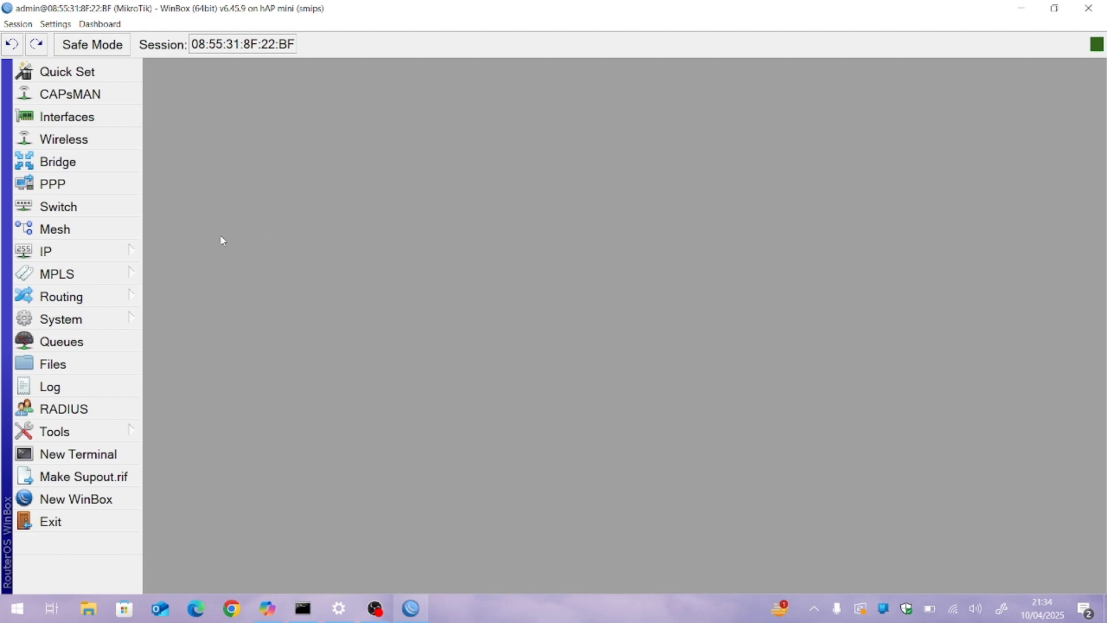
Step: Open the router's IP route list and maximize its window
left_click(136, 252)
left_click(179, 402)
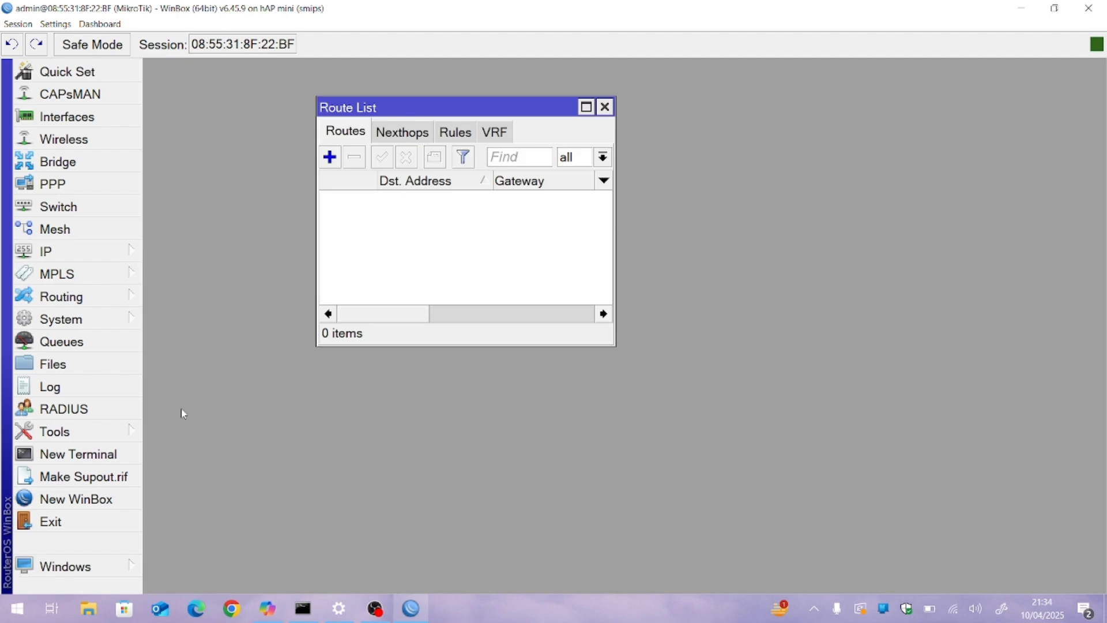
left_click(585, 108)
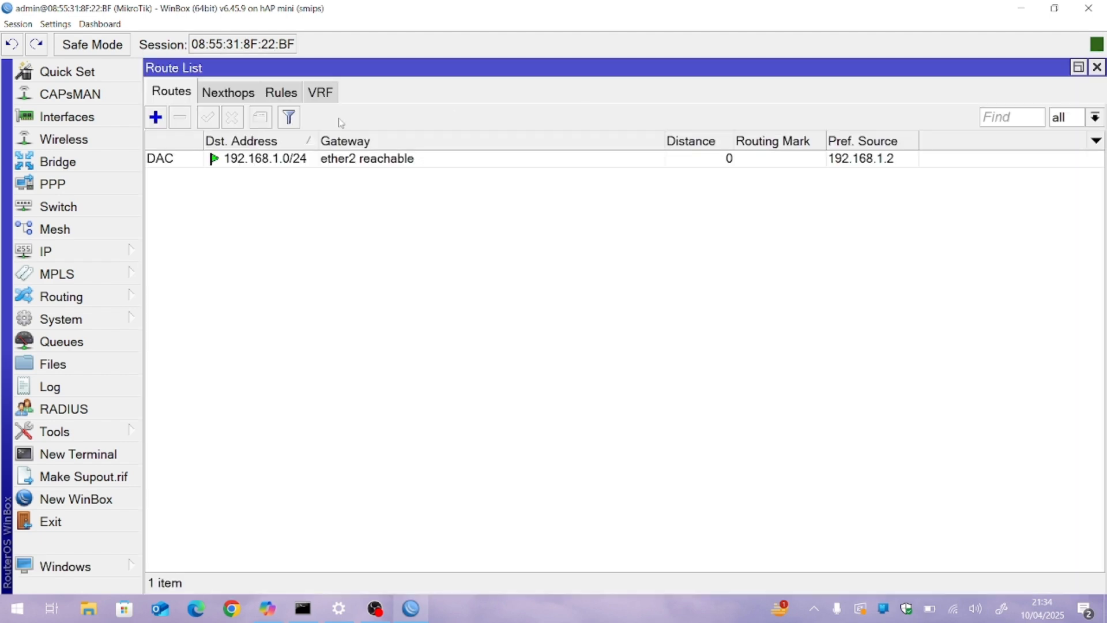
Step: Start a new route for destination 0.0.0.0/0 and set its gateway to 192.168.1.1
left_click(155, 117)
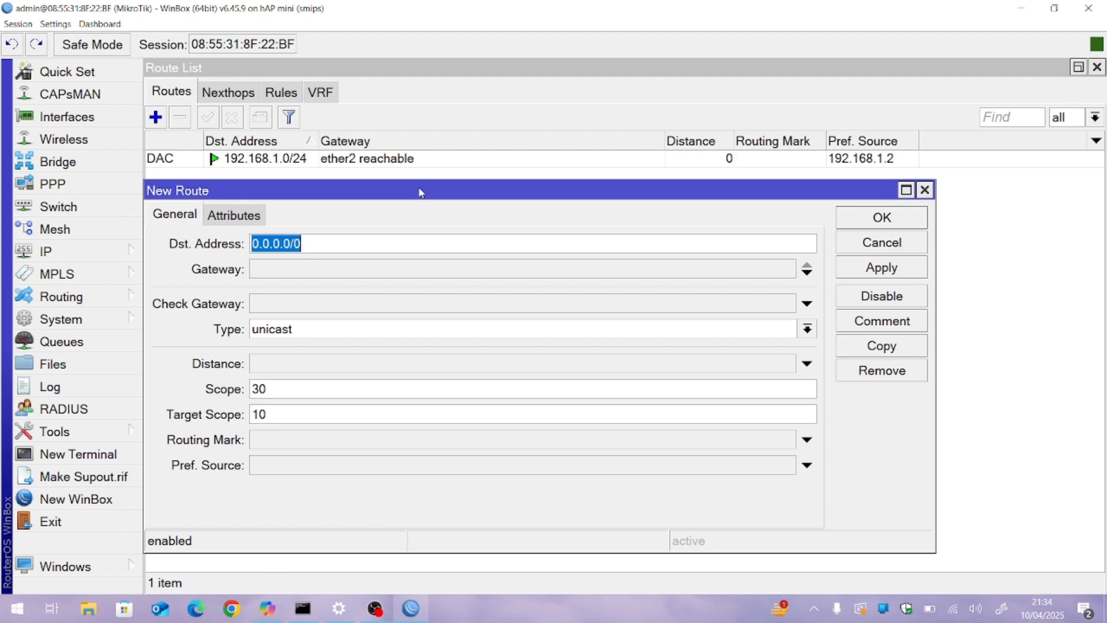
left_click(312, 275)
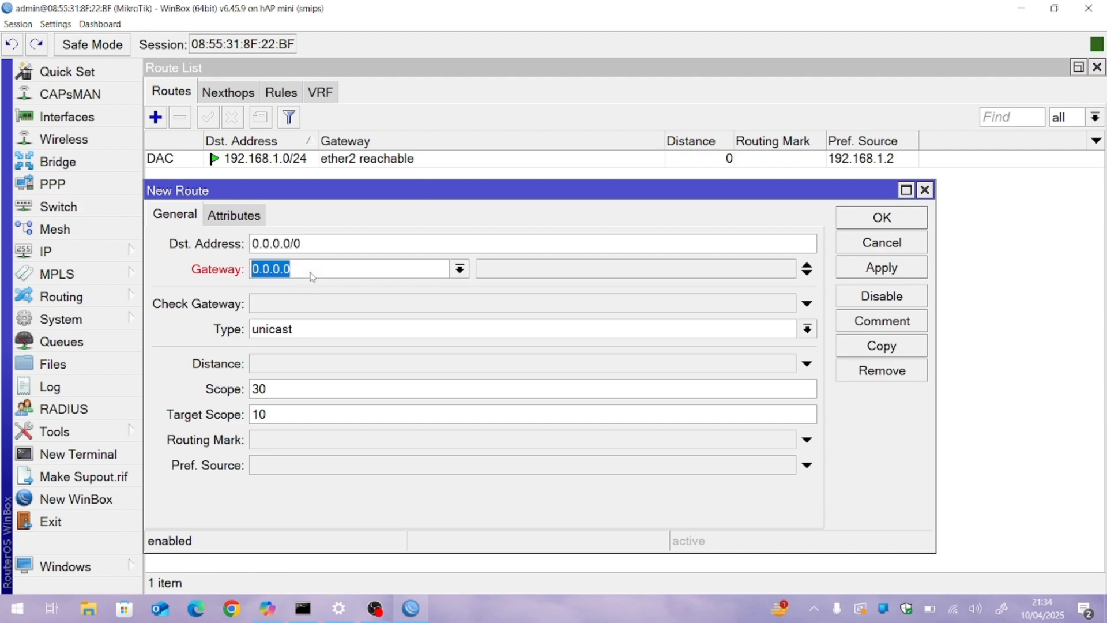
type("192.")
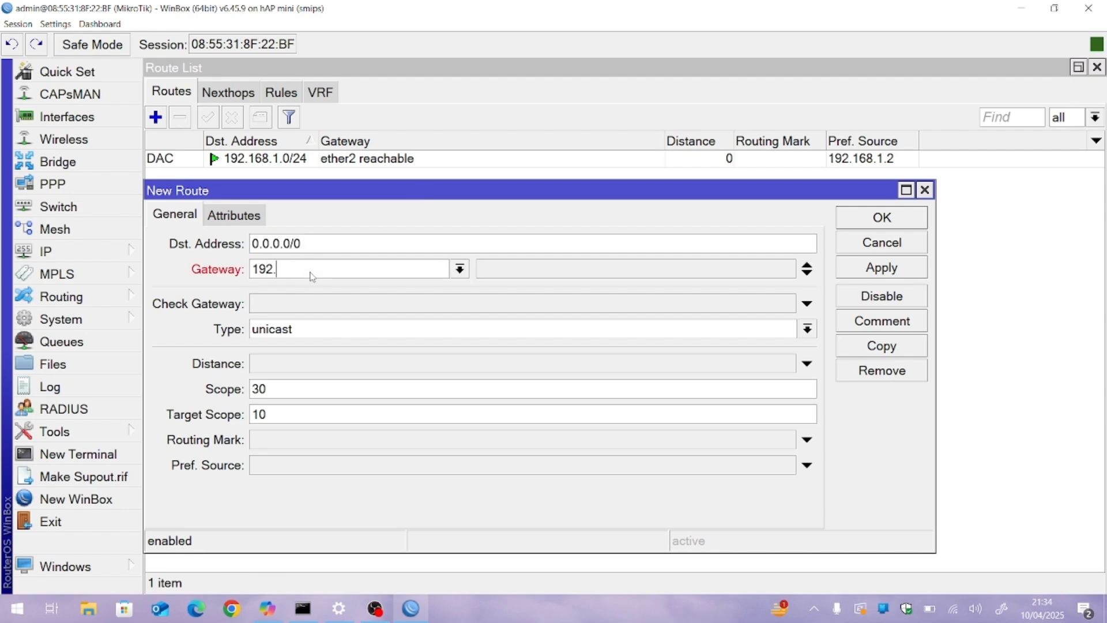
type("168.1.1")
Step: Compare the route's gateway with the Ethernet adapter's default gateway in the Command Prompt, and return to the new route
key("alt+Tab")
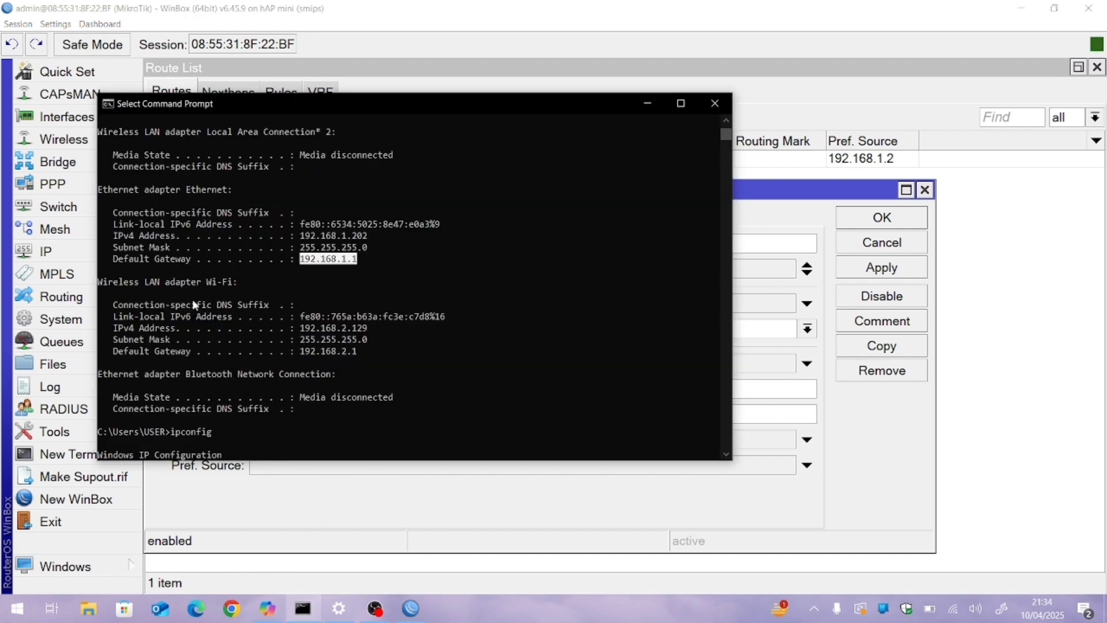
left_click(642, 106)
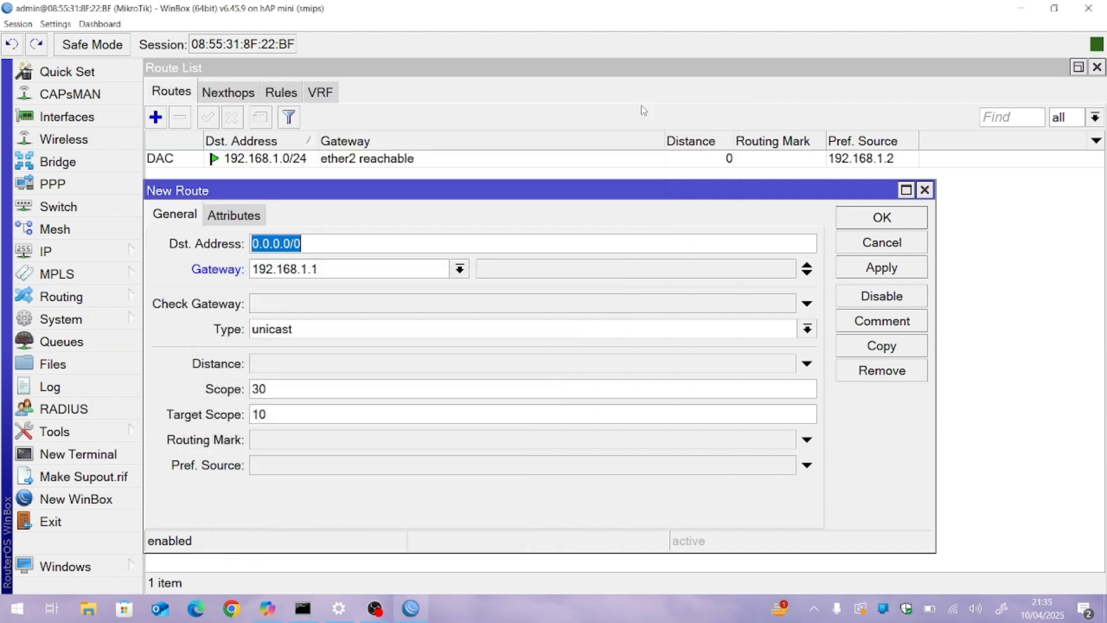
left_click(395, 239)
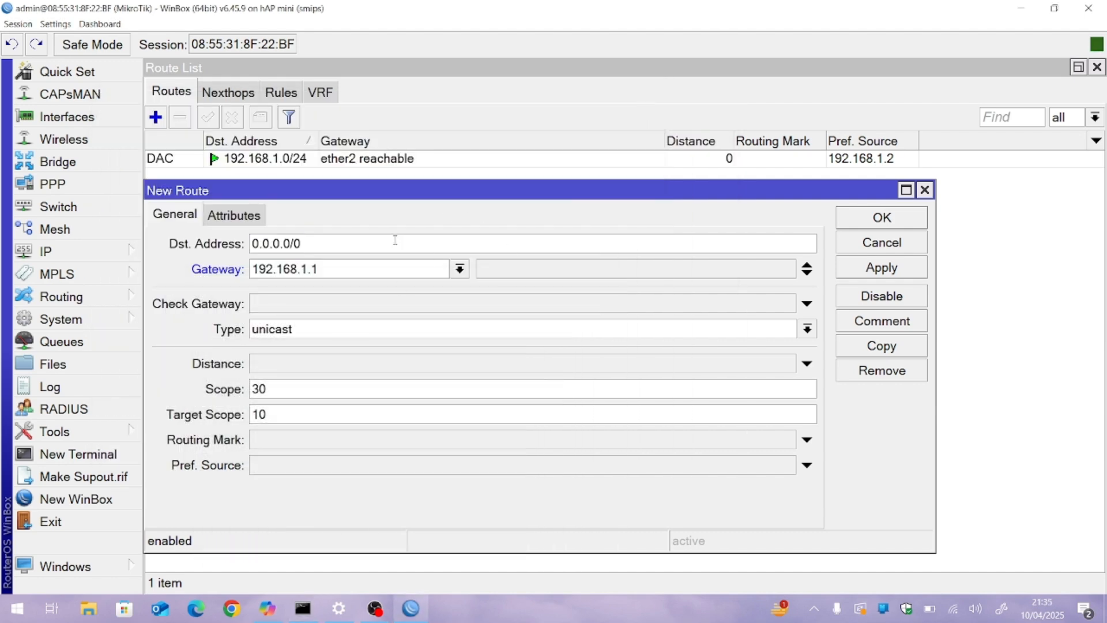
Step: Save the new default route to the router's route list
left_click(865, 222)
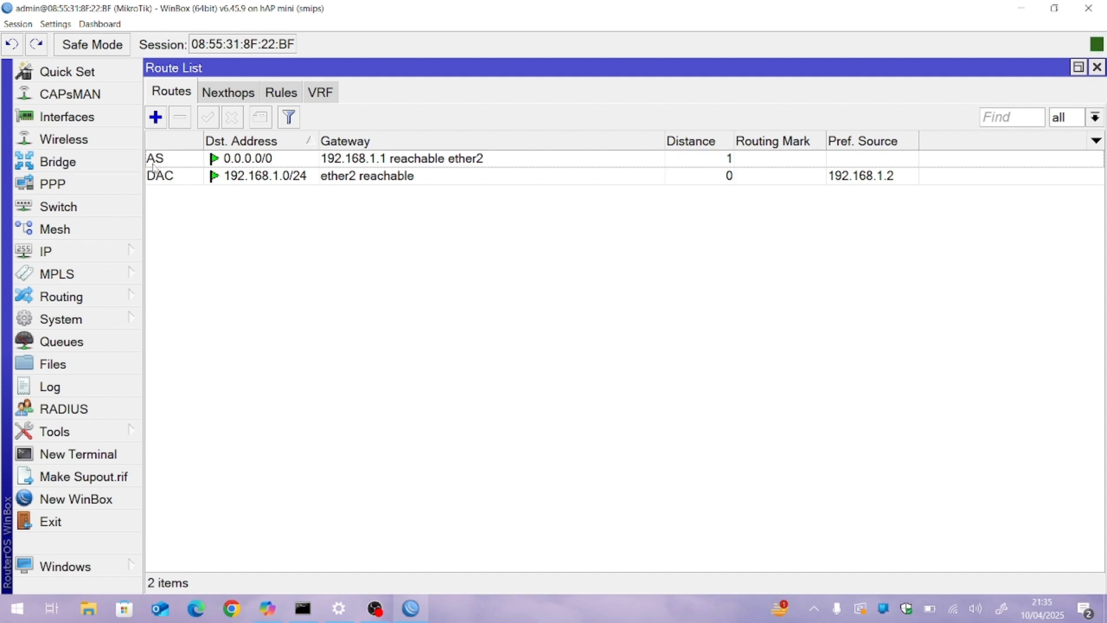
mouse_move(155, 166)
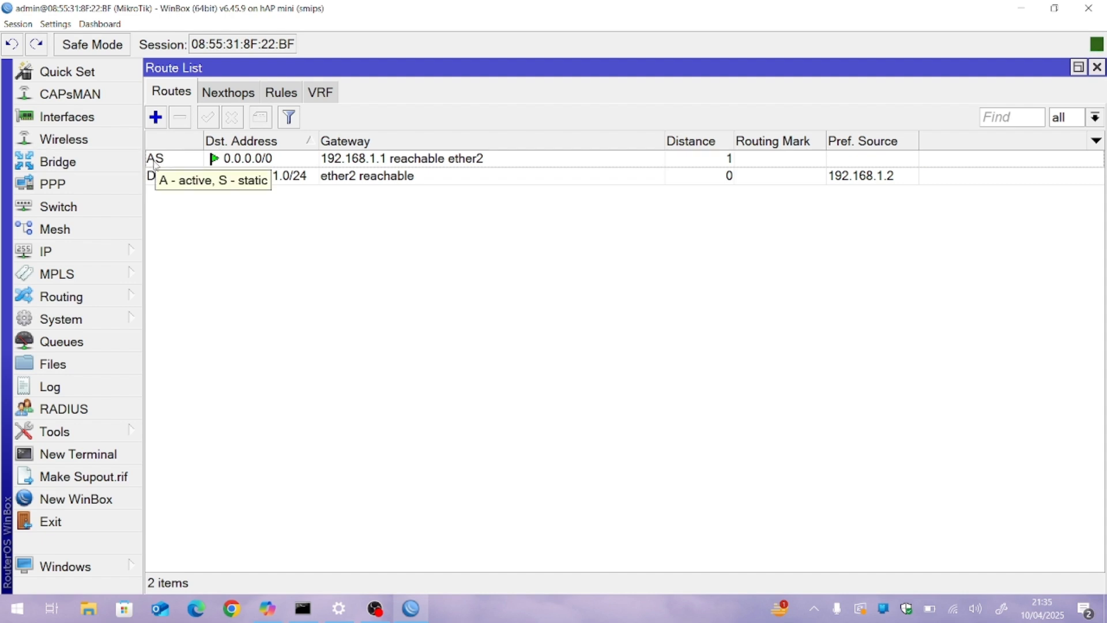
left_click(1018, 11)
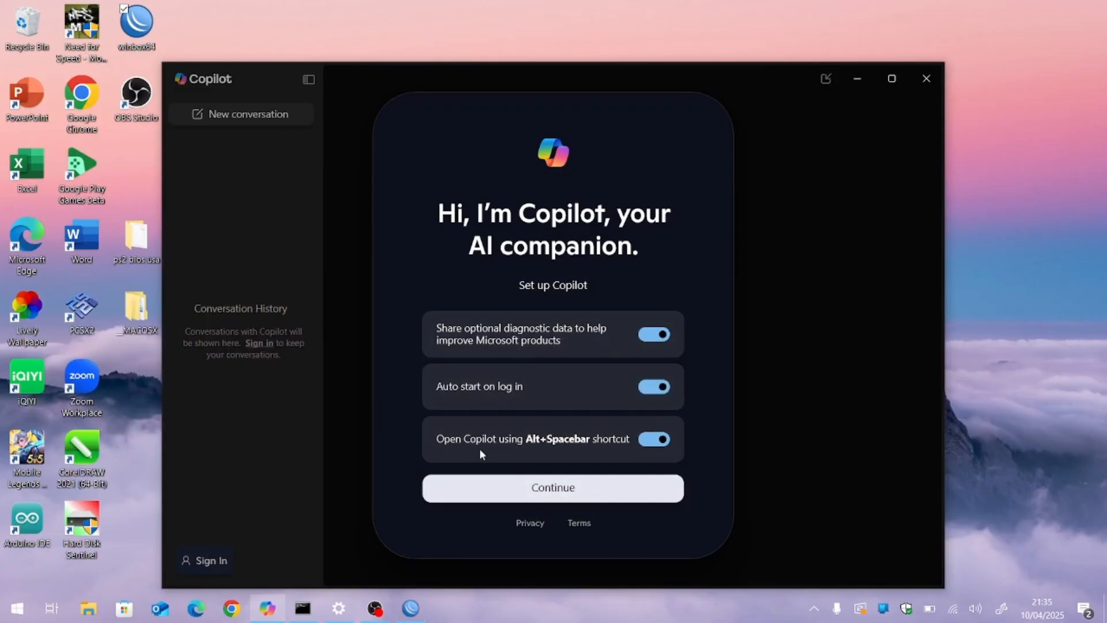
left_click(410, 607)
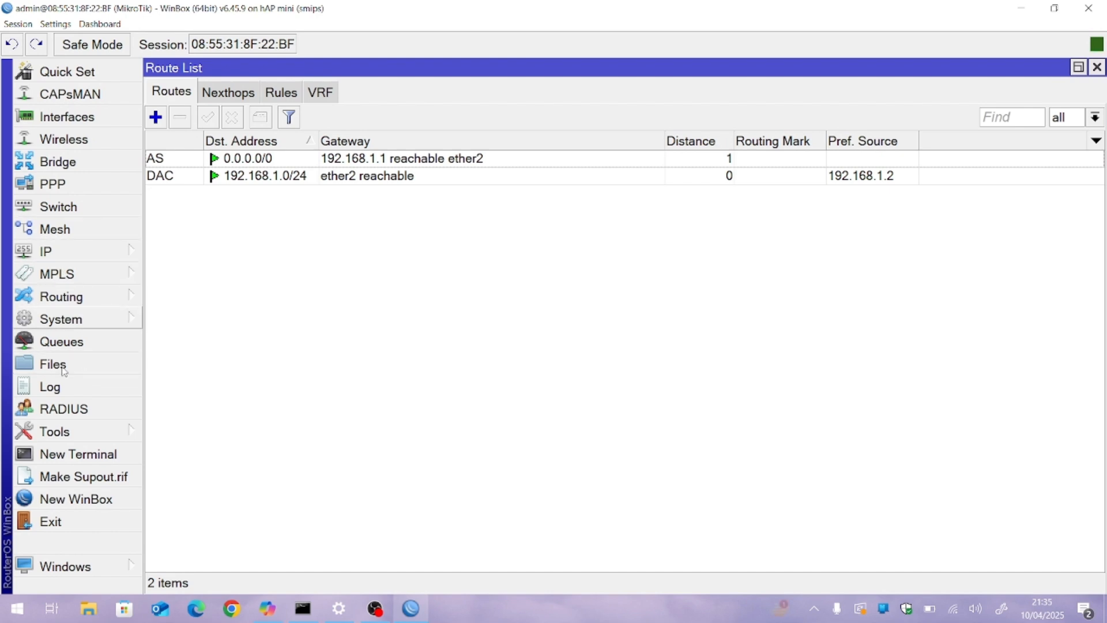
Step: Open a new terminal on the router and ping 8.8.8.8 to test its internet connection
left_click(52, 454)
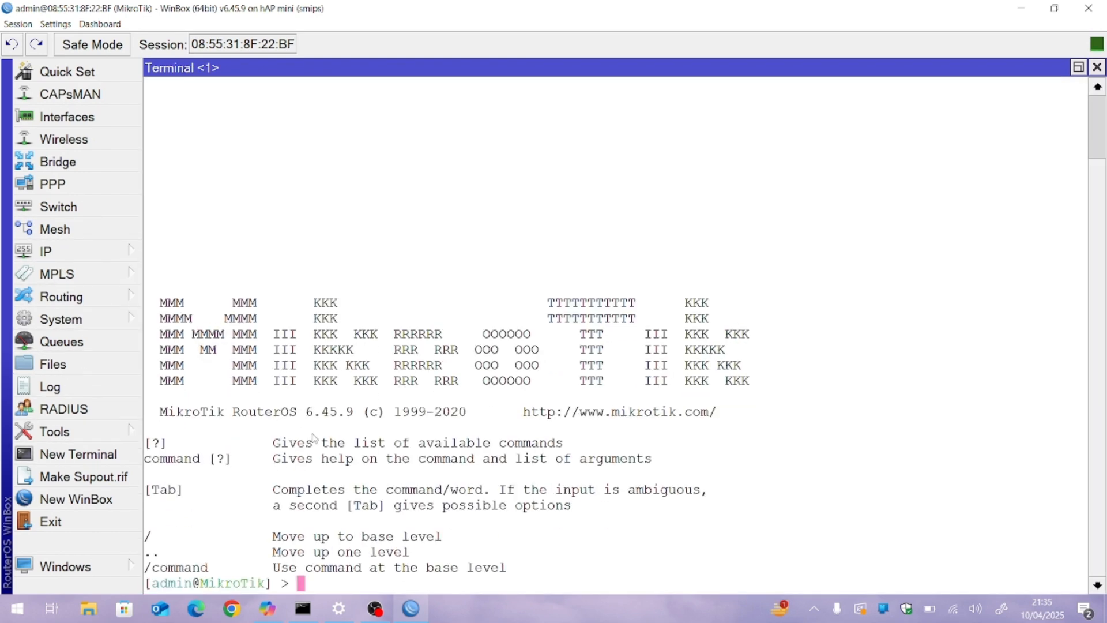
type("ping 8.8.8.8")
key("Return")
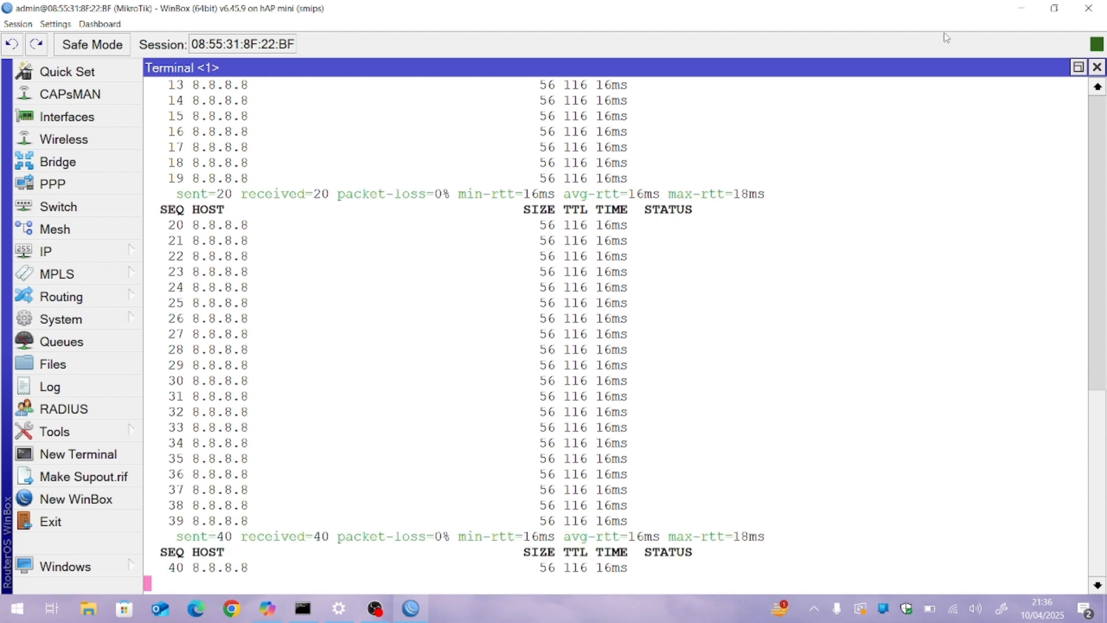
left_click(1020, 8)
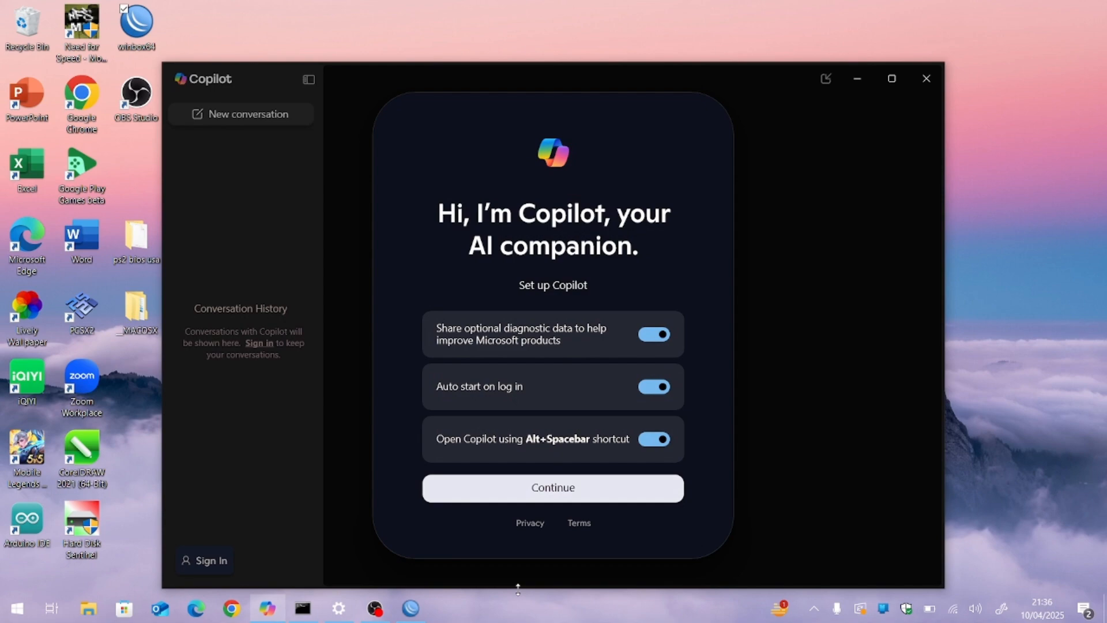
left_click(374, 608)
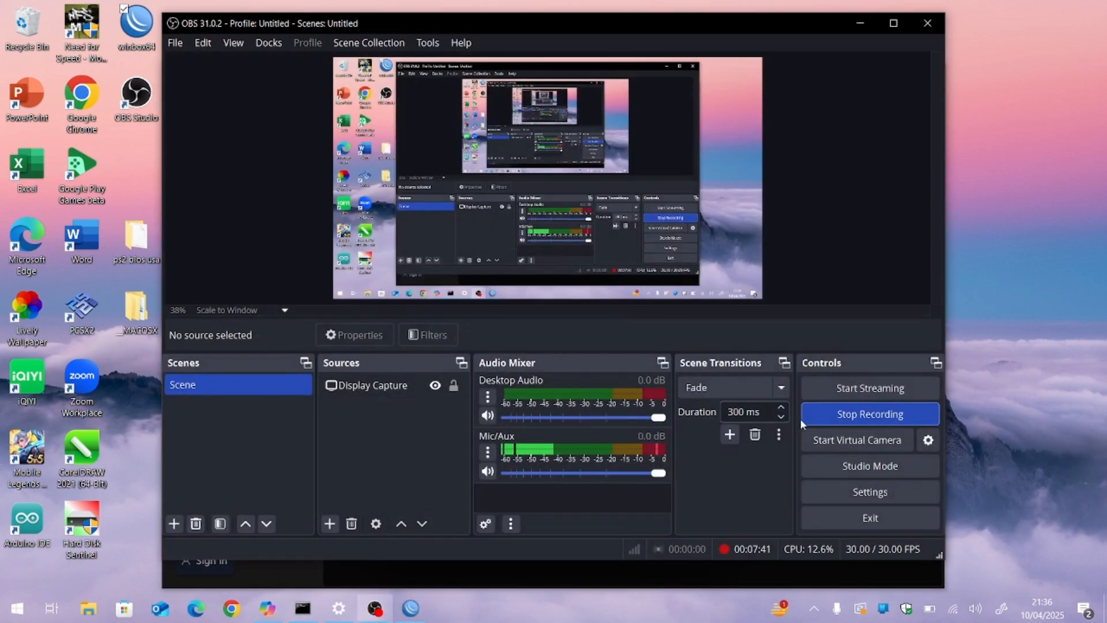